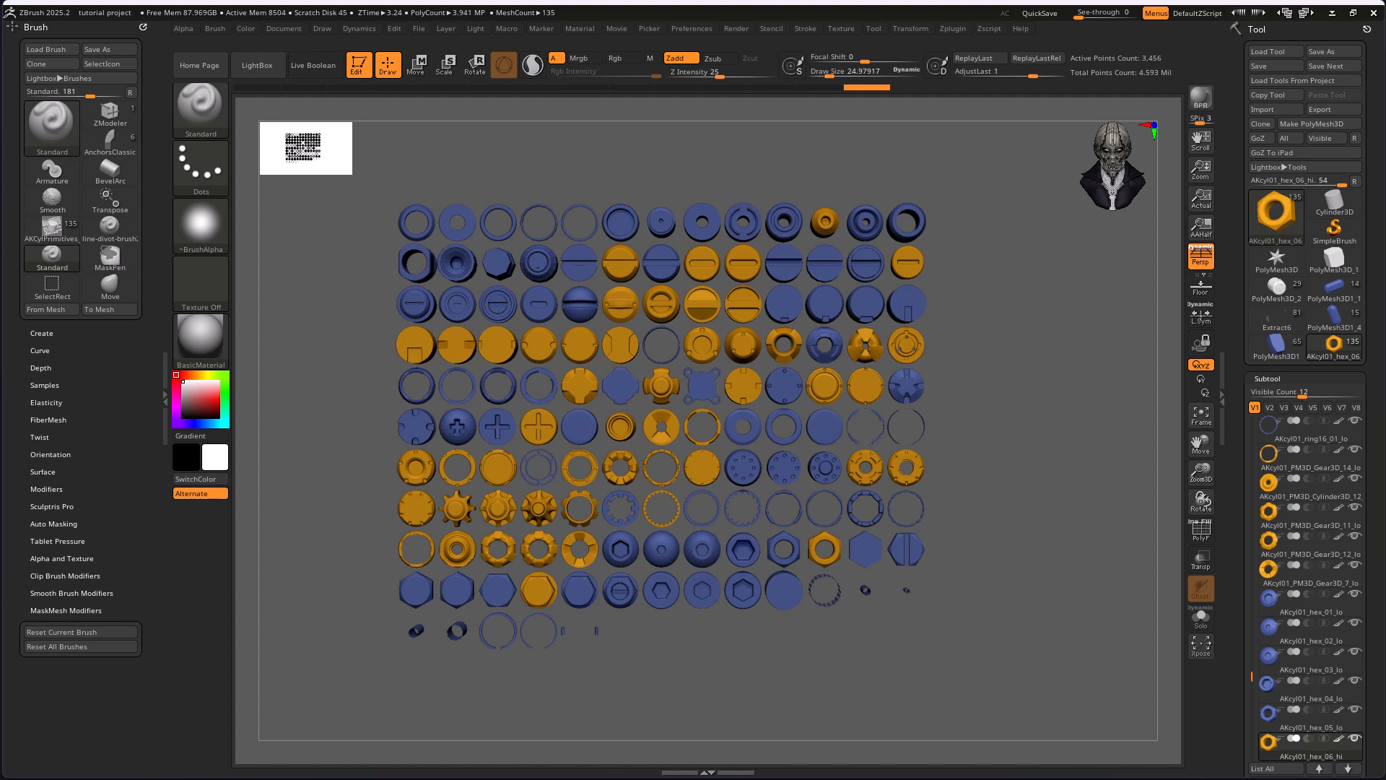
# Select the AKCylPrimitives_01_Z2025 insert mesh brush for the primitive collection.
pyautogui.keyDown('alt'); pyautogui.moveTo(977, 404); pyautogui.dragTo(1039, 383); pyautogui.keyUp('alt')
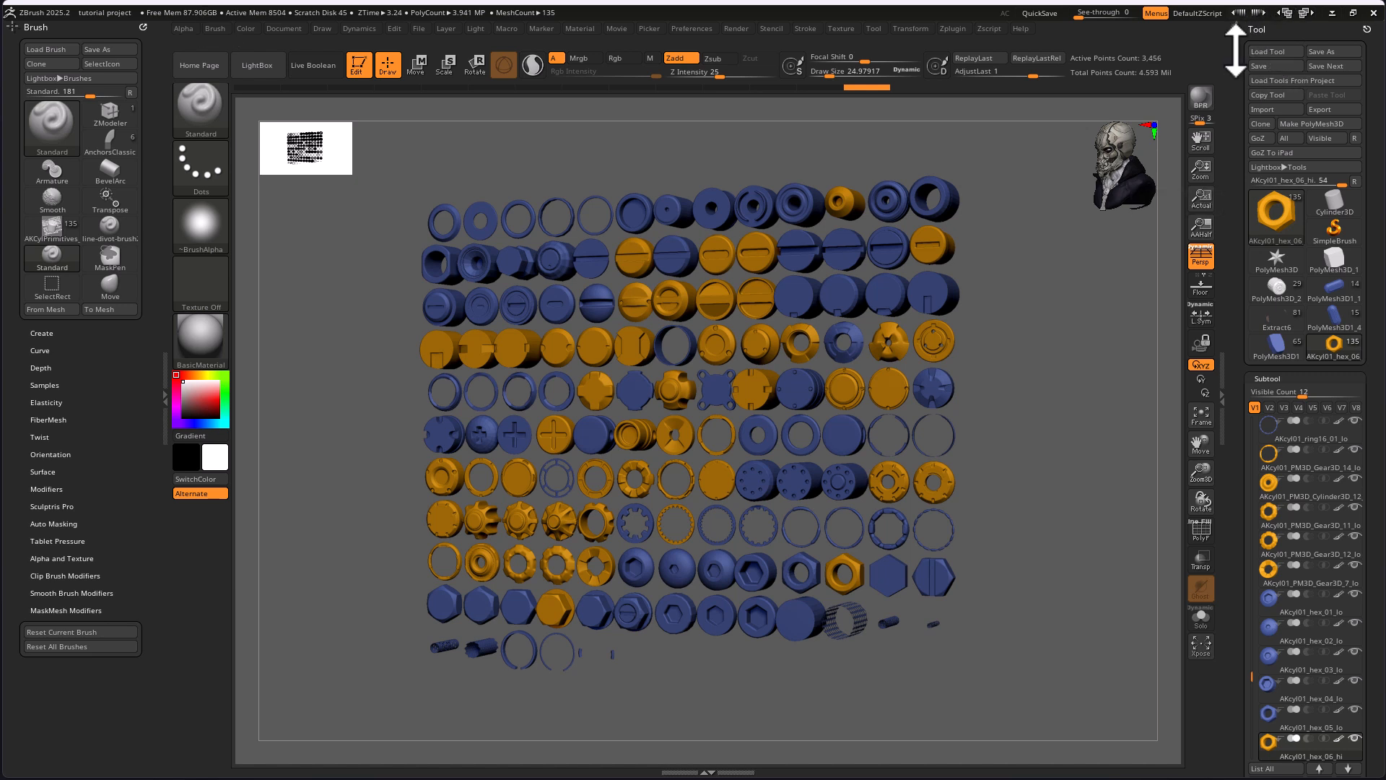
pyautogui.click(1279, 52)
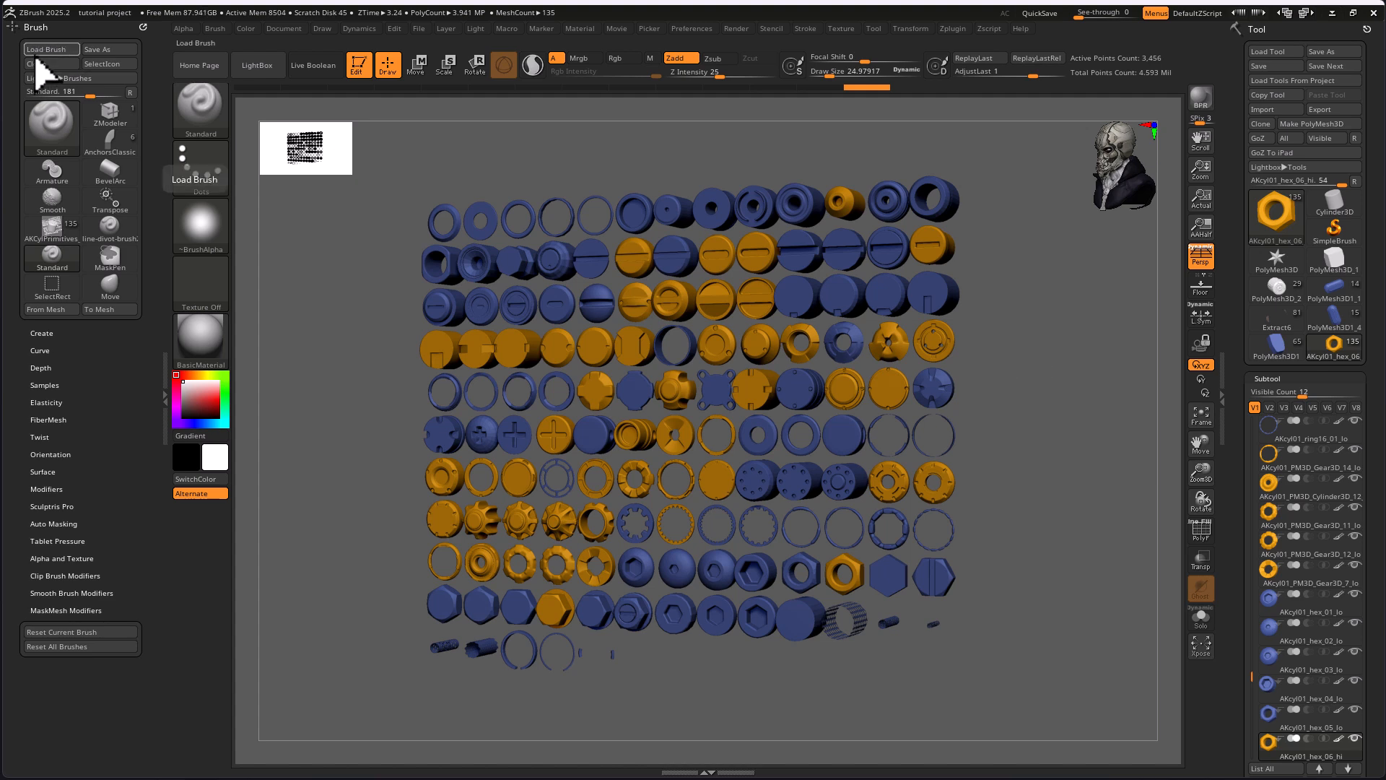
pyautogui.moveTo(68, 235)
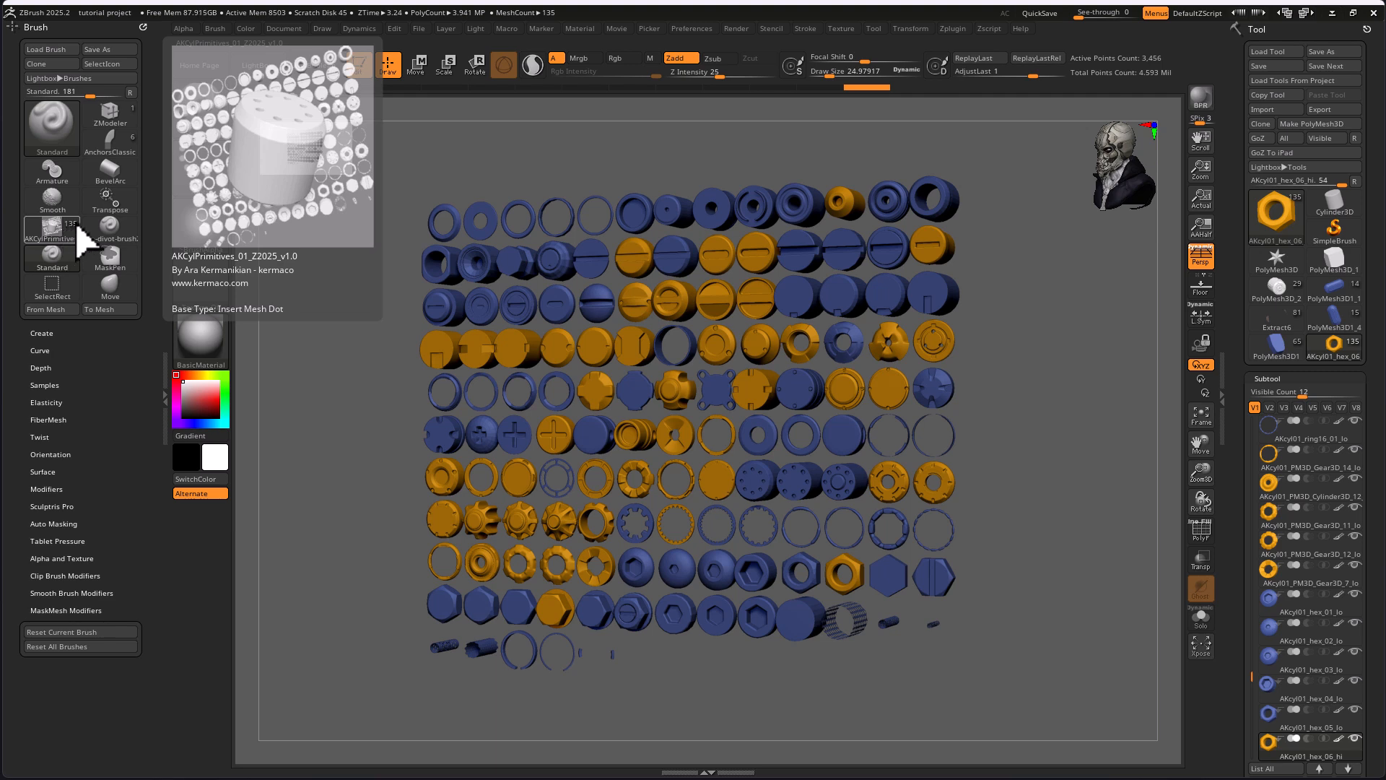
pyautogui.moveTo(130, 239)
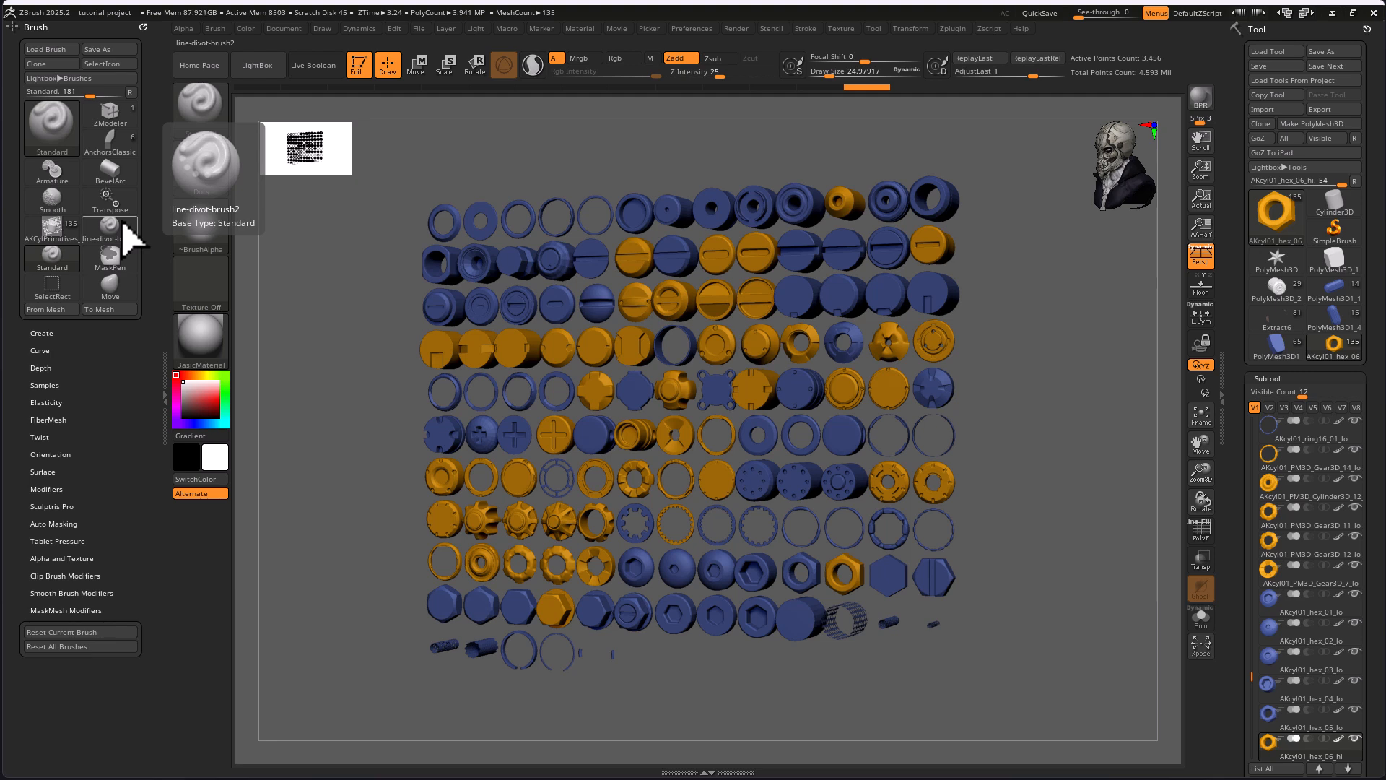
pyautogui.click(62, 235)
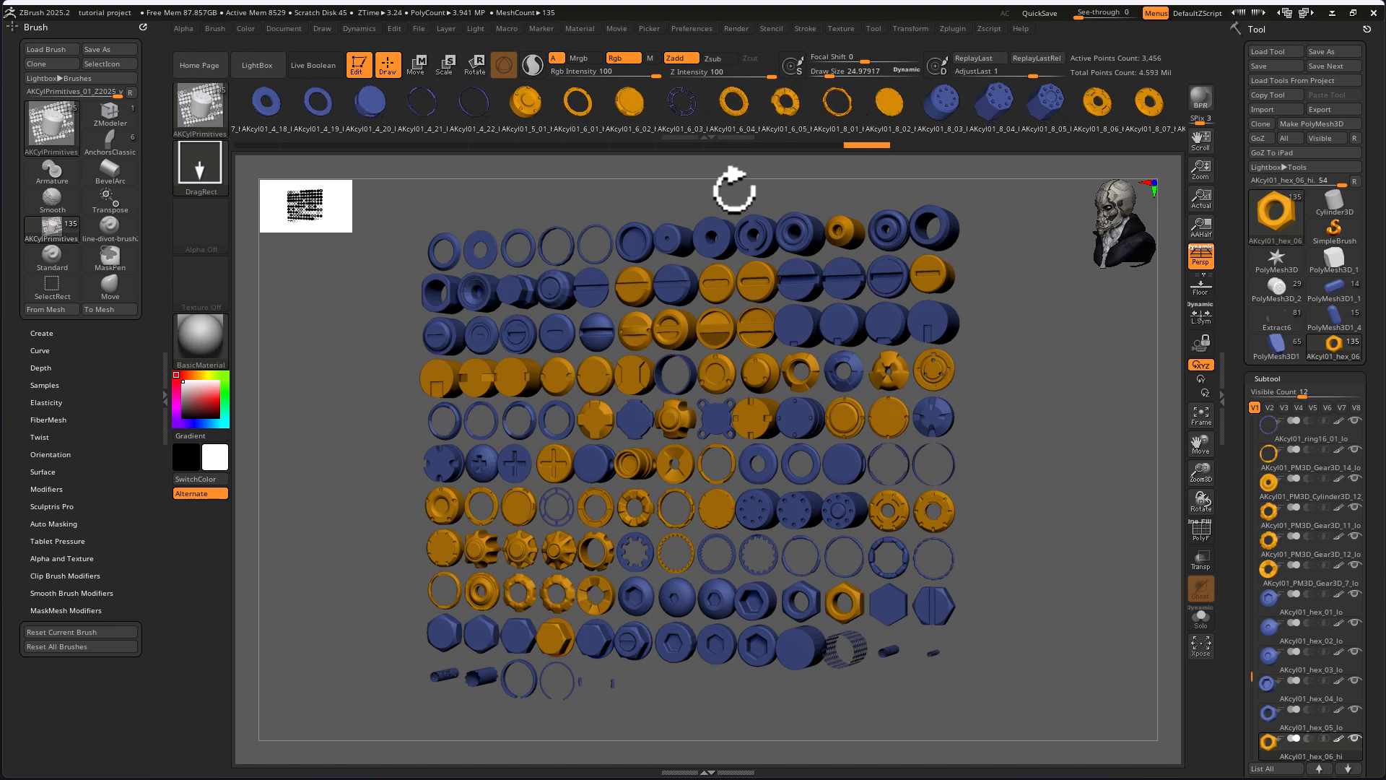
# Look through the brush's strip of meshes and the collection's subtool list.
pyautogui.moveTo(707, 141)
pyautogui.mouseDown()
pyautogui.moveTo(707, 224)
pyautogui.moveTo(699, 134)
pyautogui.mouseUp()
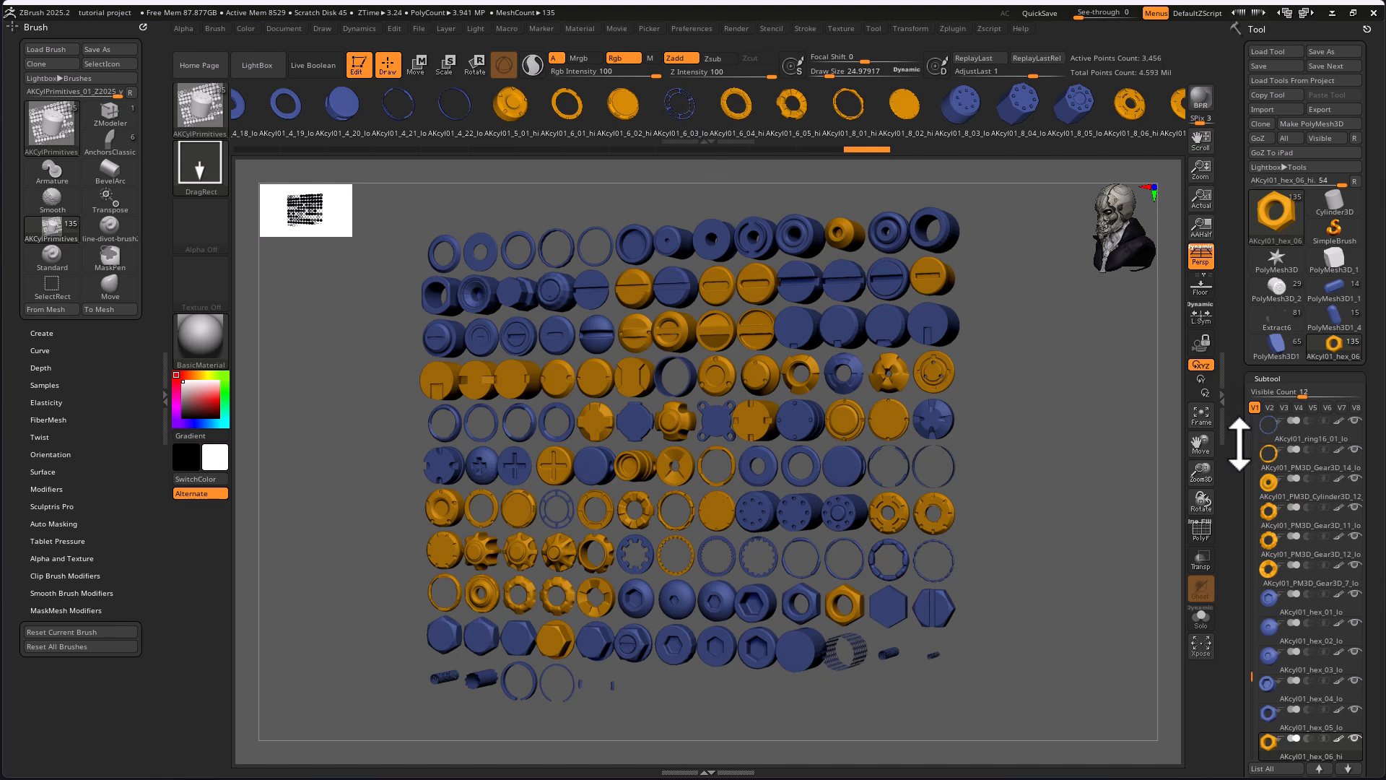
pyautogui.moveTo(1238, 454); pyautogui.dragTo(1239, 361)
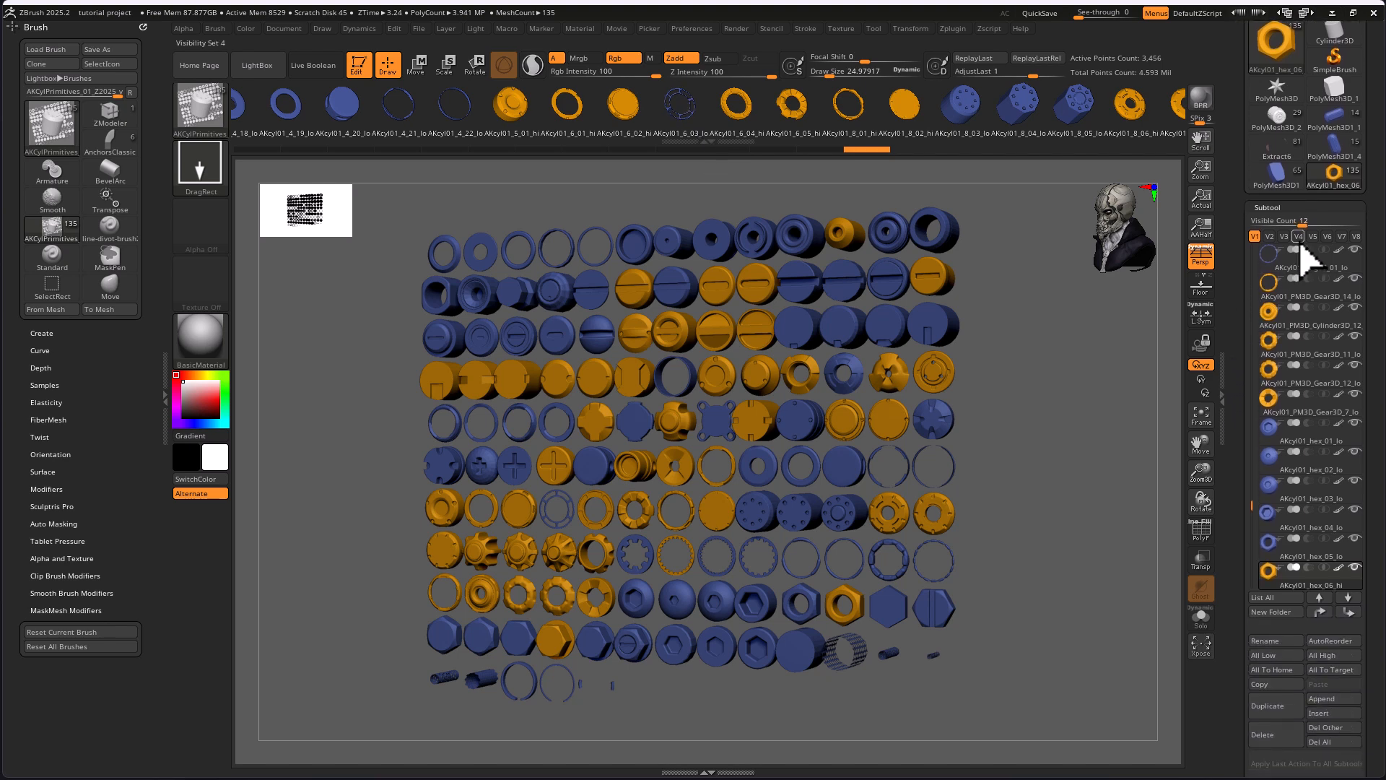
pyautogui.moveTo(1253, 501); pyautogui.dragTo(1273, 527)
pyautogui.moveTo(1269, 525)
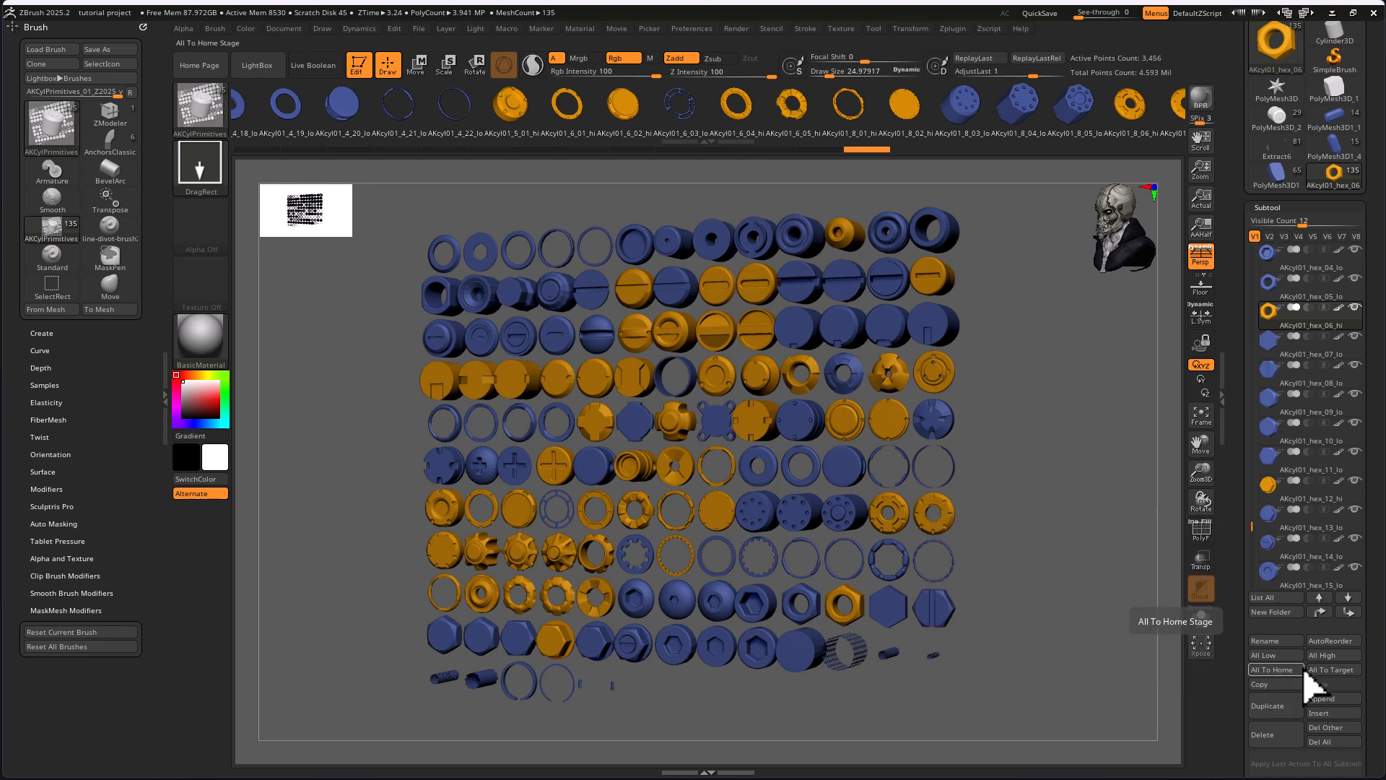
# Switch to the PolyMesh3D star tool and back to the AKcyl01_hex_06 collection, framing all of its subtools.
pyautogui.click(1276, 90)
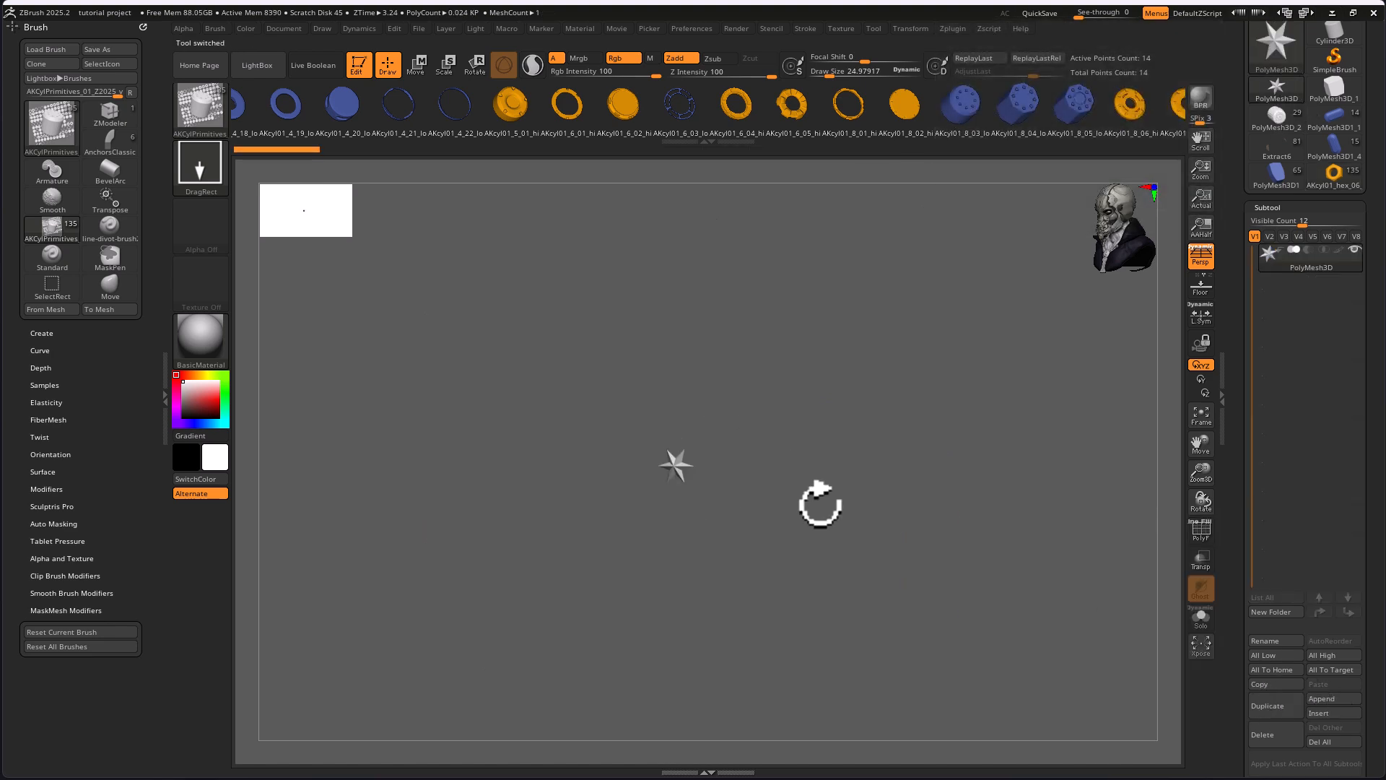
pyautogui.press('f')
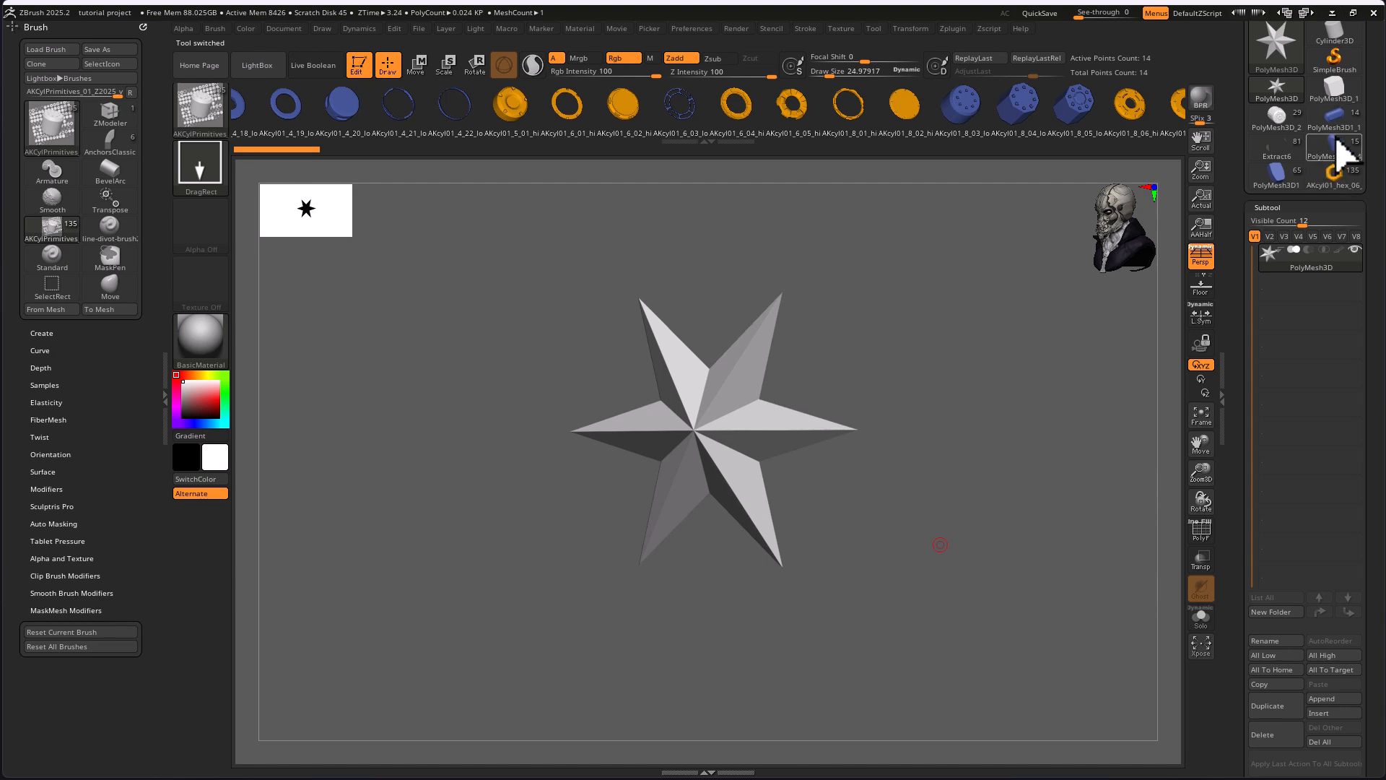
pyautogui.click(1334, 172)
pyautogui.keyDown('alt'); pyautogui.moveTo(897, 578); pyautogui.dragTo(797, 538); pyautogui.keyUp('alt')
pyautogui.press('f')
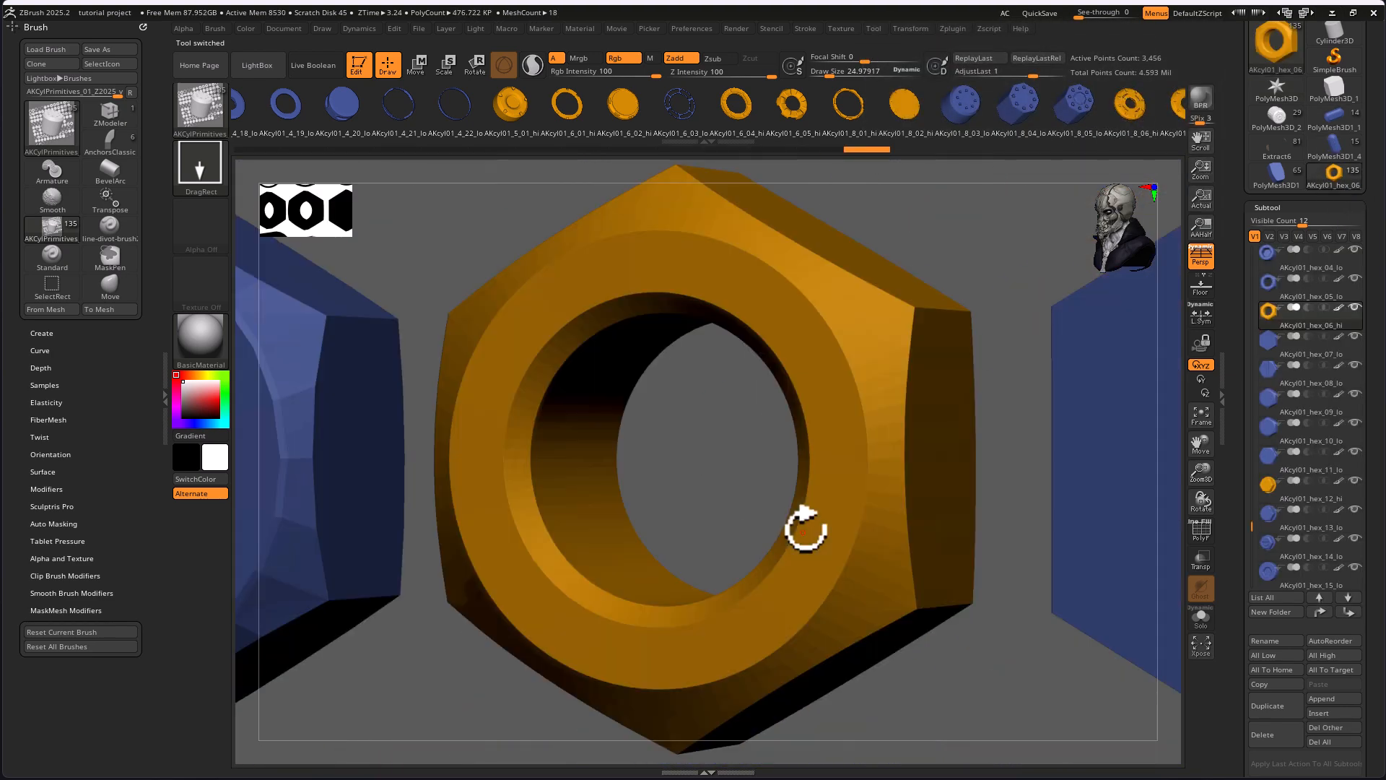
pyautogui.press('f')
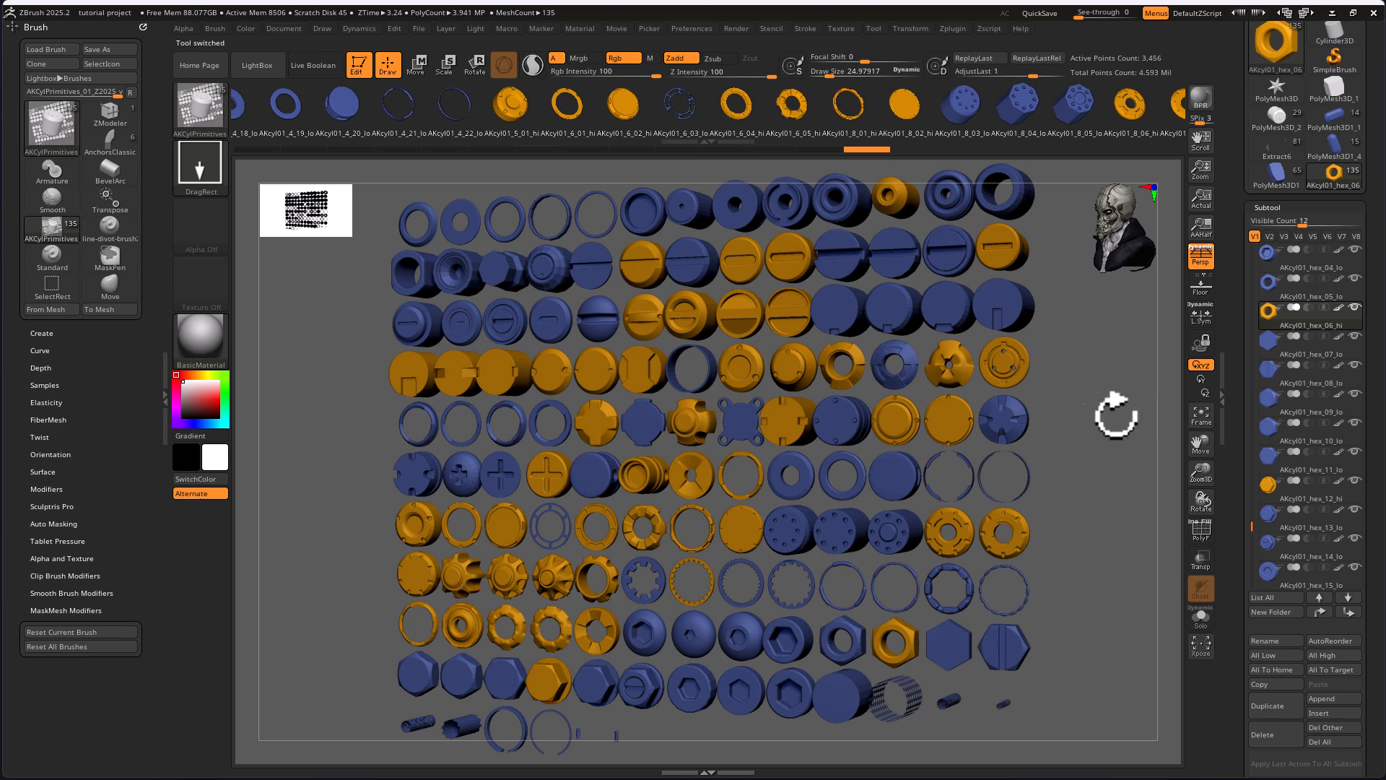
# Browse the full grid of meshes contained in the insert mesh brush.
pyautogui.press('n')
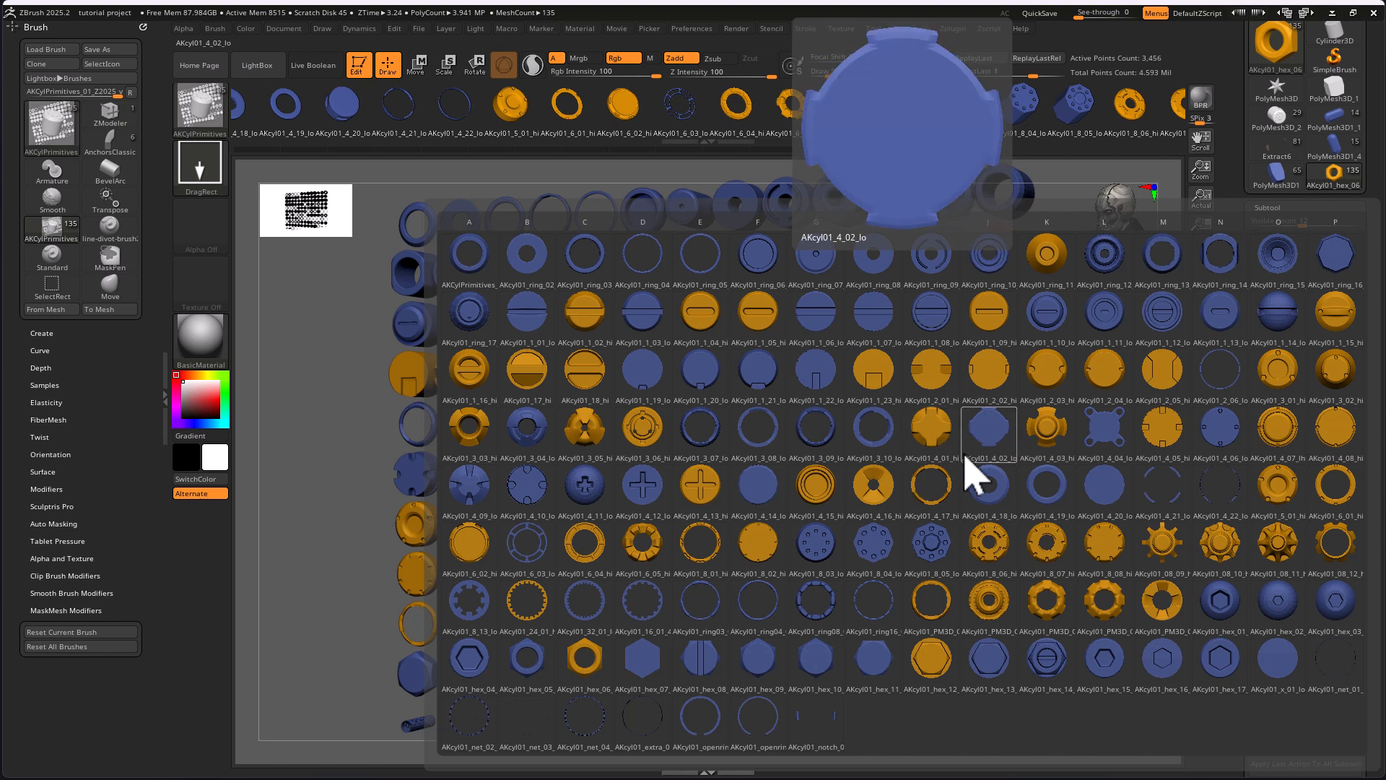
pyautogui.click(979, 334)
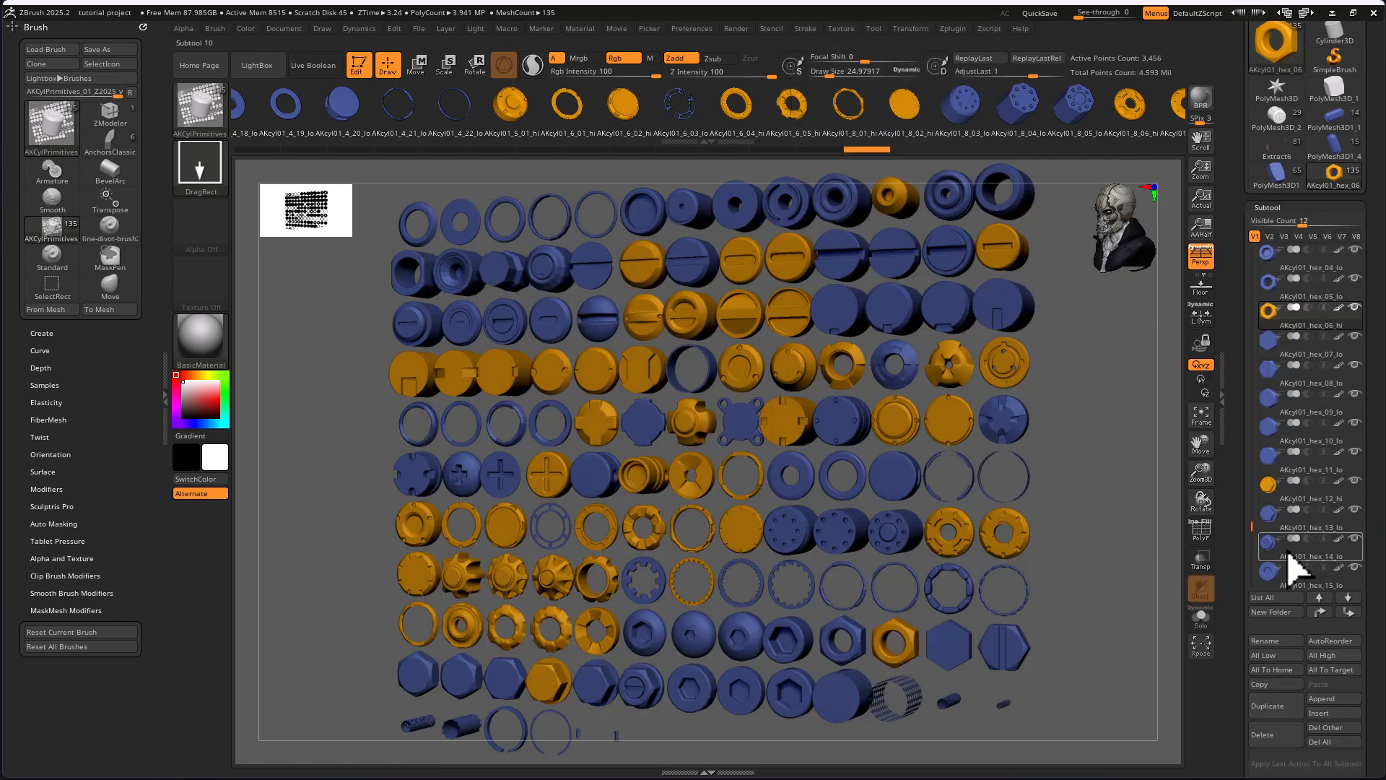
# Collapse the collection's subtools to their stacked positions with Xpose and spread them out again.
pyautogui.click(1198, 648)
pyautogui.click(1198, 650)
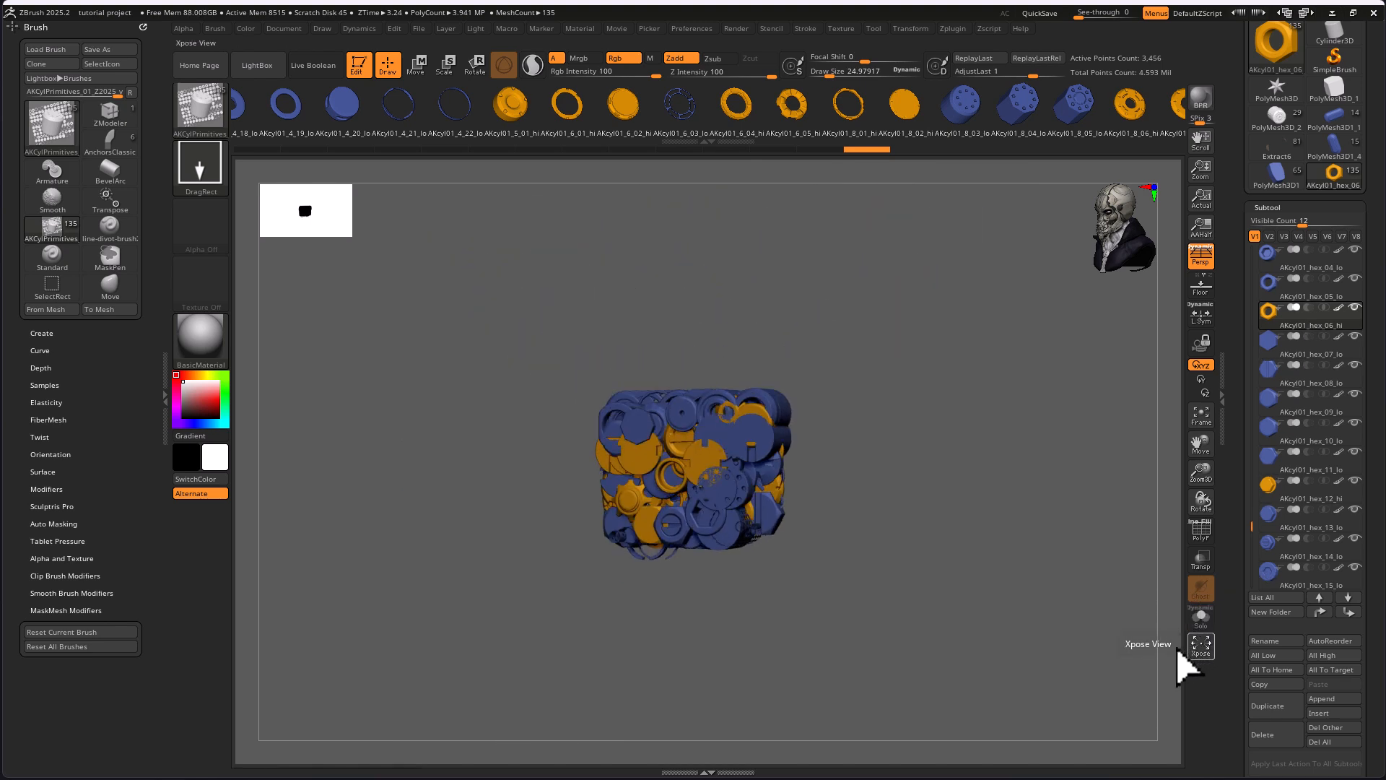
pyautogui.moveTo(655, 462); pyautogui.dragTo(799, 517)
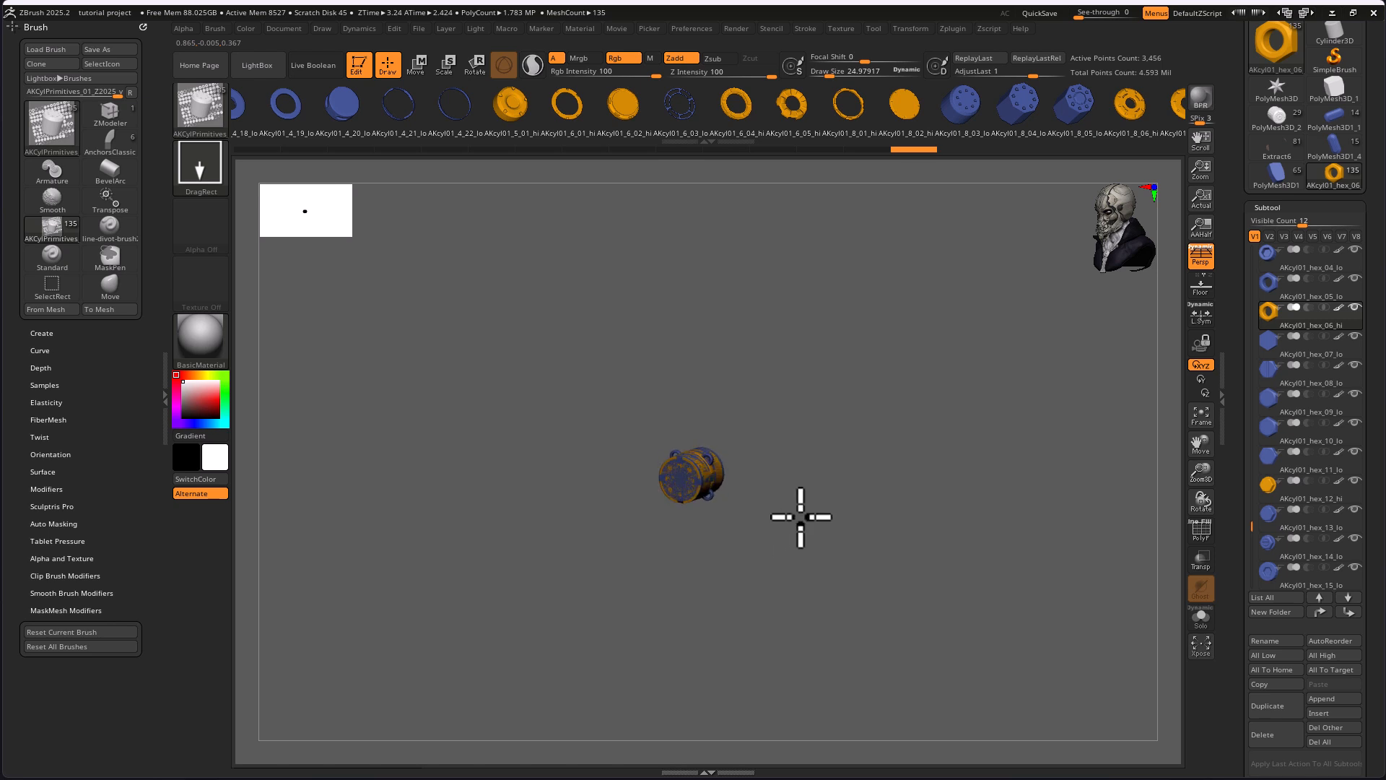
pyautogui.click(1202, 652)
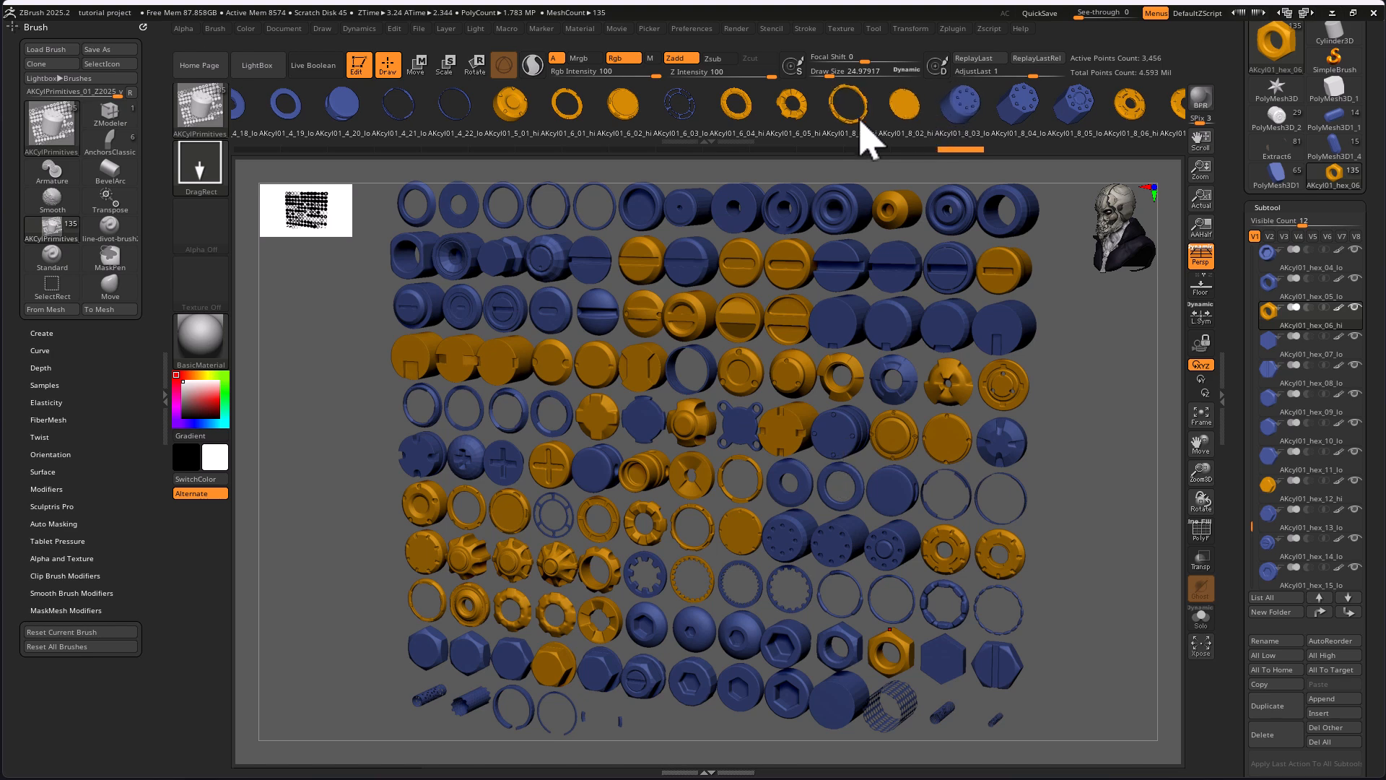
# Switch the active tool to the PolyMesh3D star and enlarge it on the canvas.
pyautogui.moveTo(968, 123); pyautogui.dragTo(797, 113)
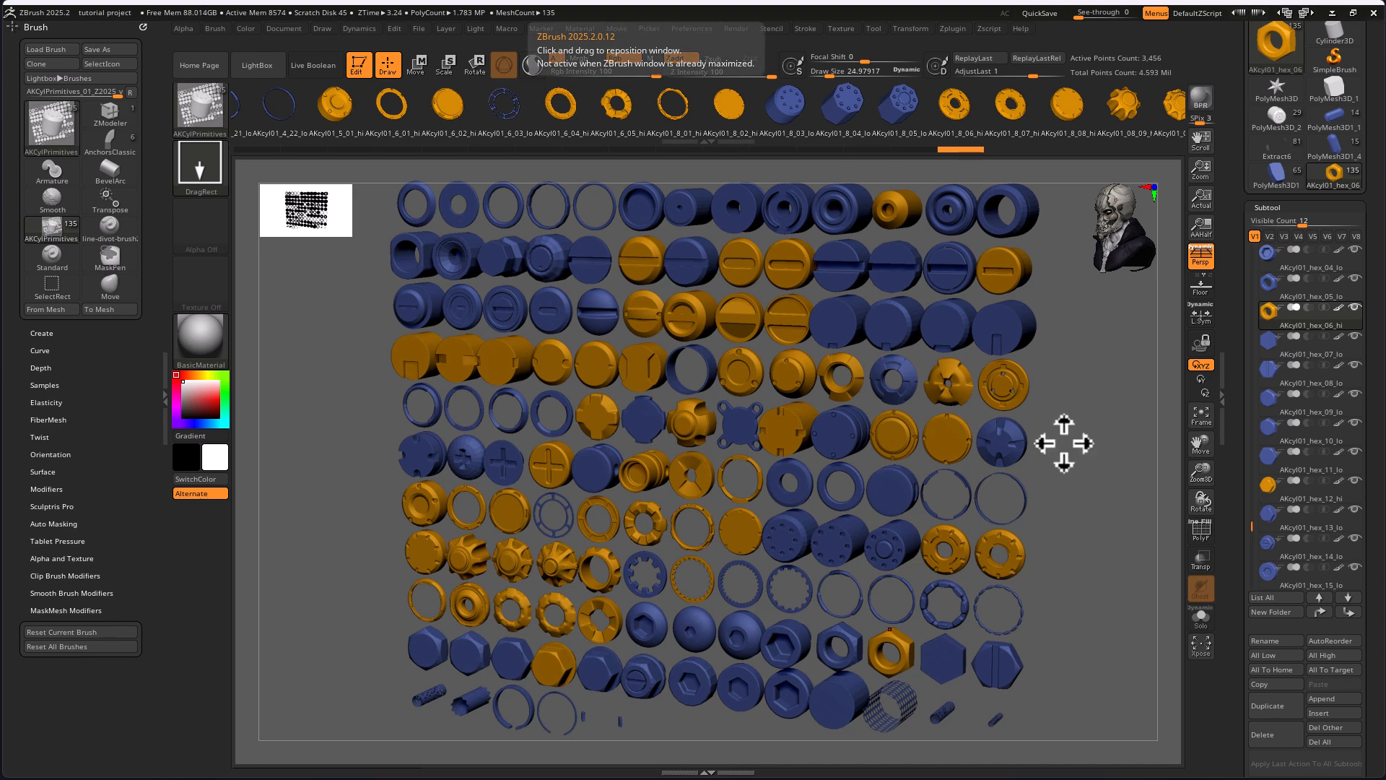
pyautogui.moveTo(1083, 461); pyautogui.dragTo(1044, 453)
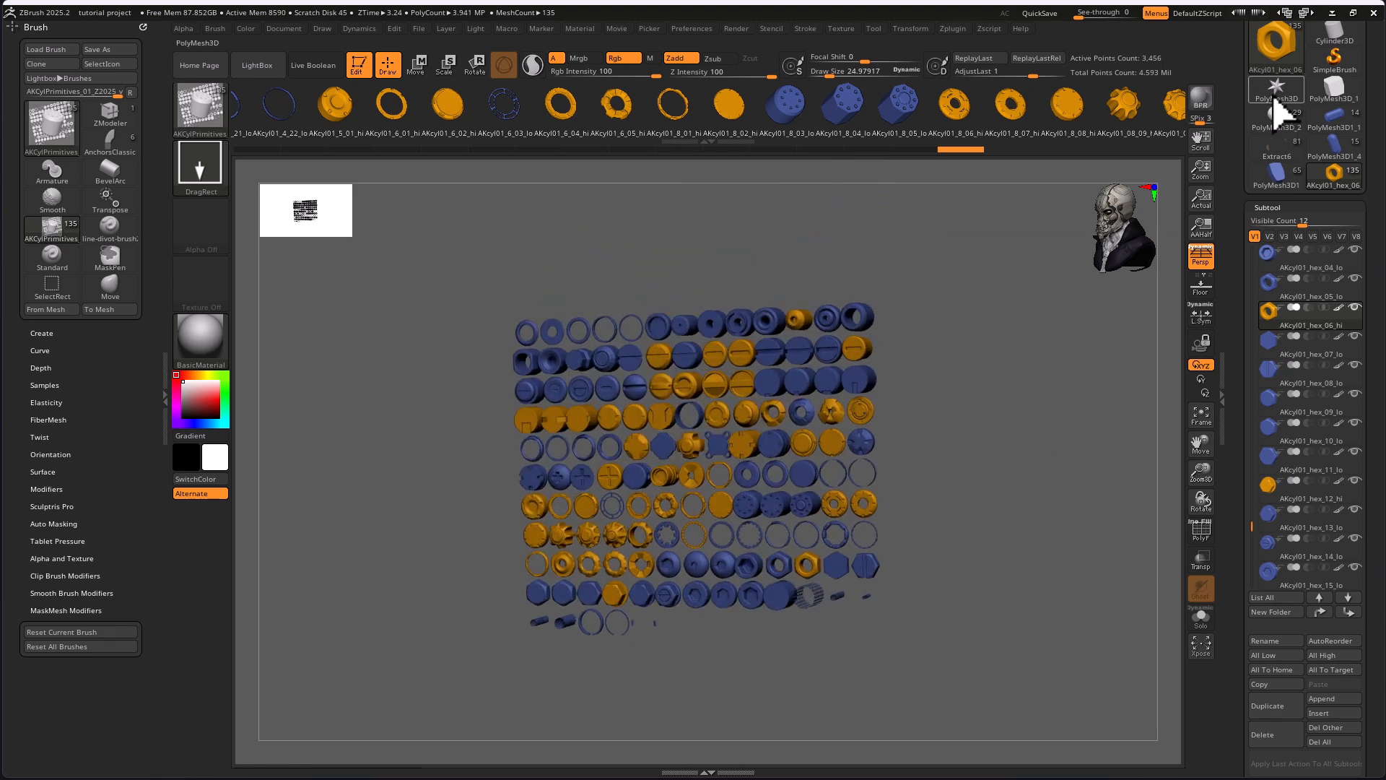
pyautogui.click(1276, 92)
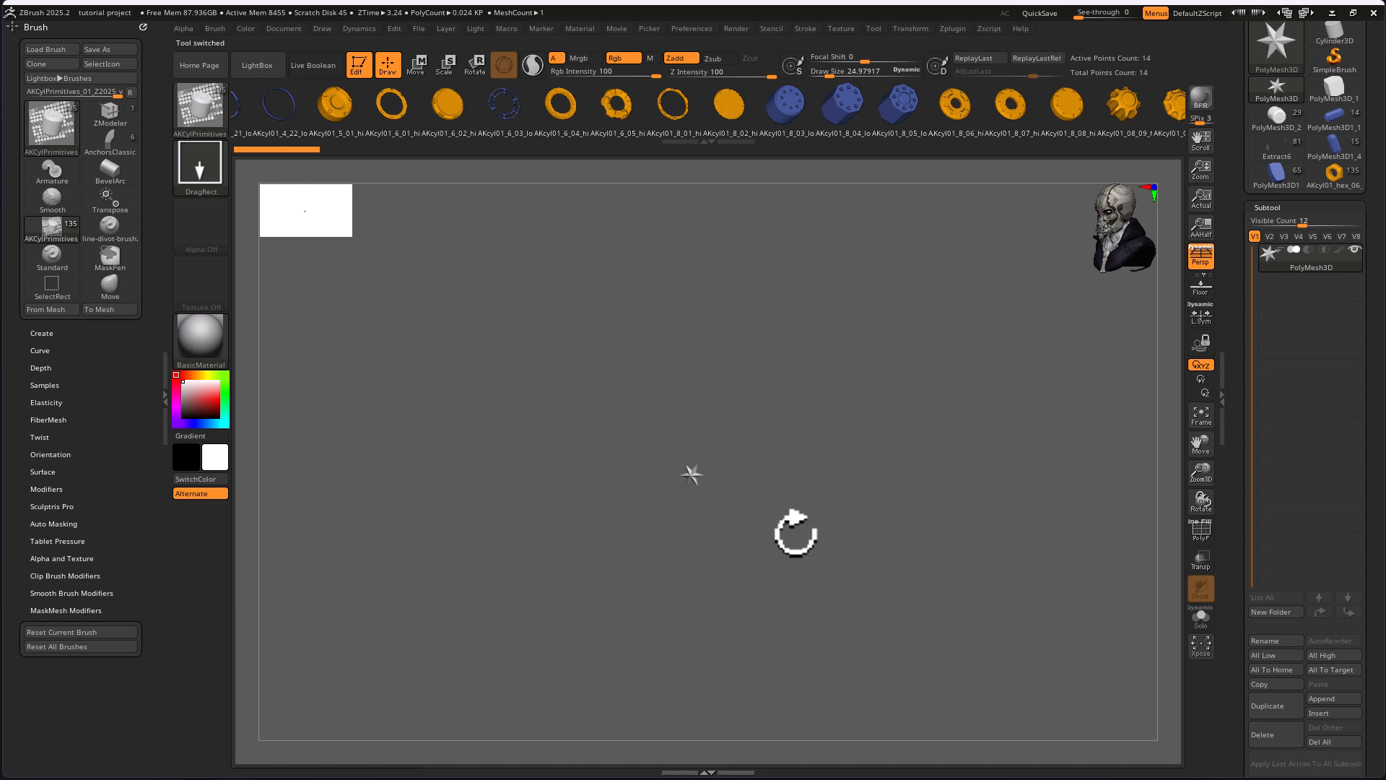
pyautogui.keyDown('alt'); pyautogui.moveTo(765, 514); pyautogui.dragTo(953, 595); pyautogui.keyUp('alt')
pyautogui.keyDown('shift'); pyautogui.moveTo(837, 521); pyautogui.dragTo(868, 538); pyautogui.keyUp('shift')
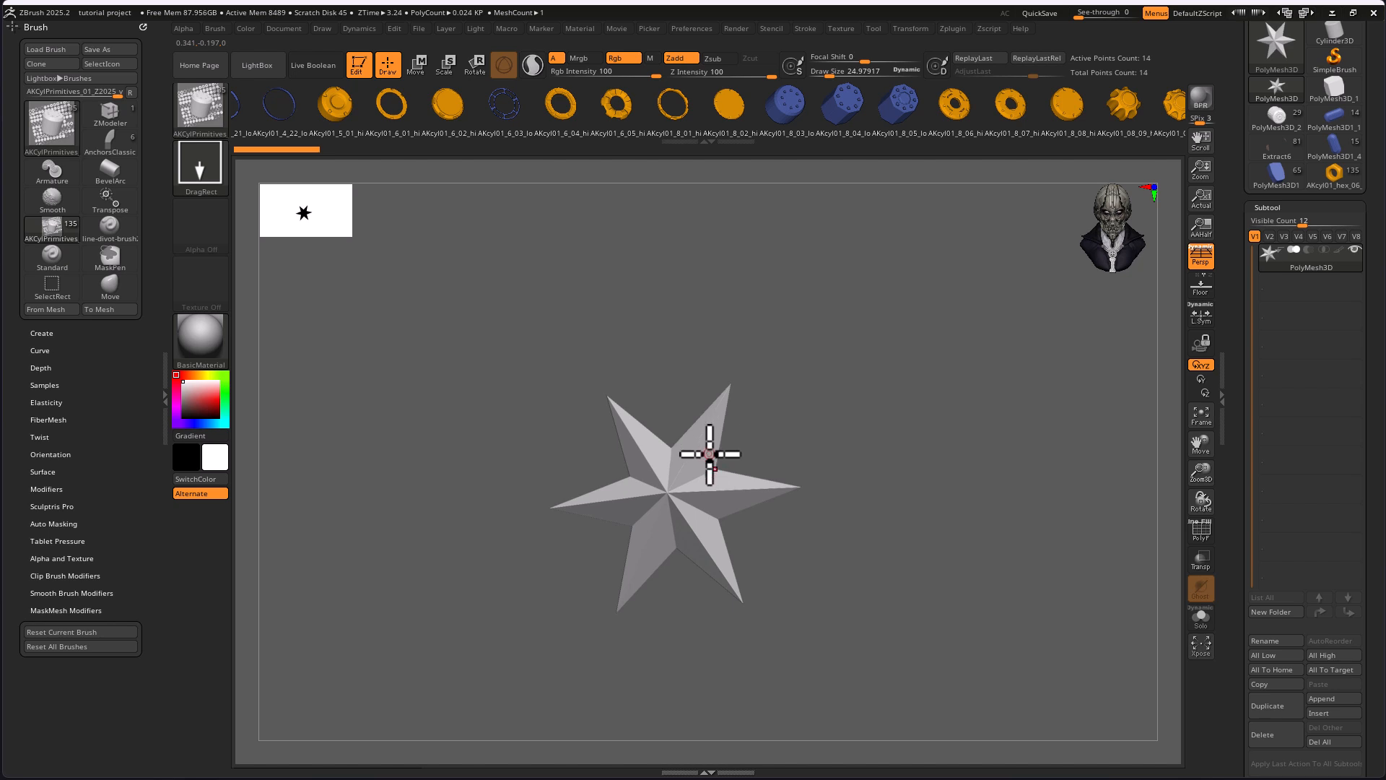
# Try to insert a brush mesh onto the star's surface and undo it.
pyautogui.moveTo(711, 460); pyautogui.dragTo(758, 556)
pyautogui.hotkey('ctrl', 'z')
pyautogui.hotkey('ctrl', 'z')
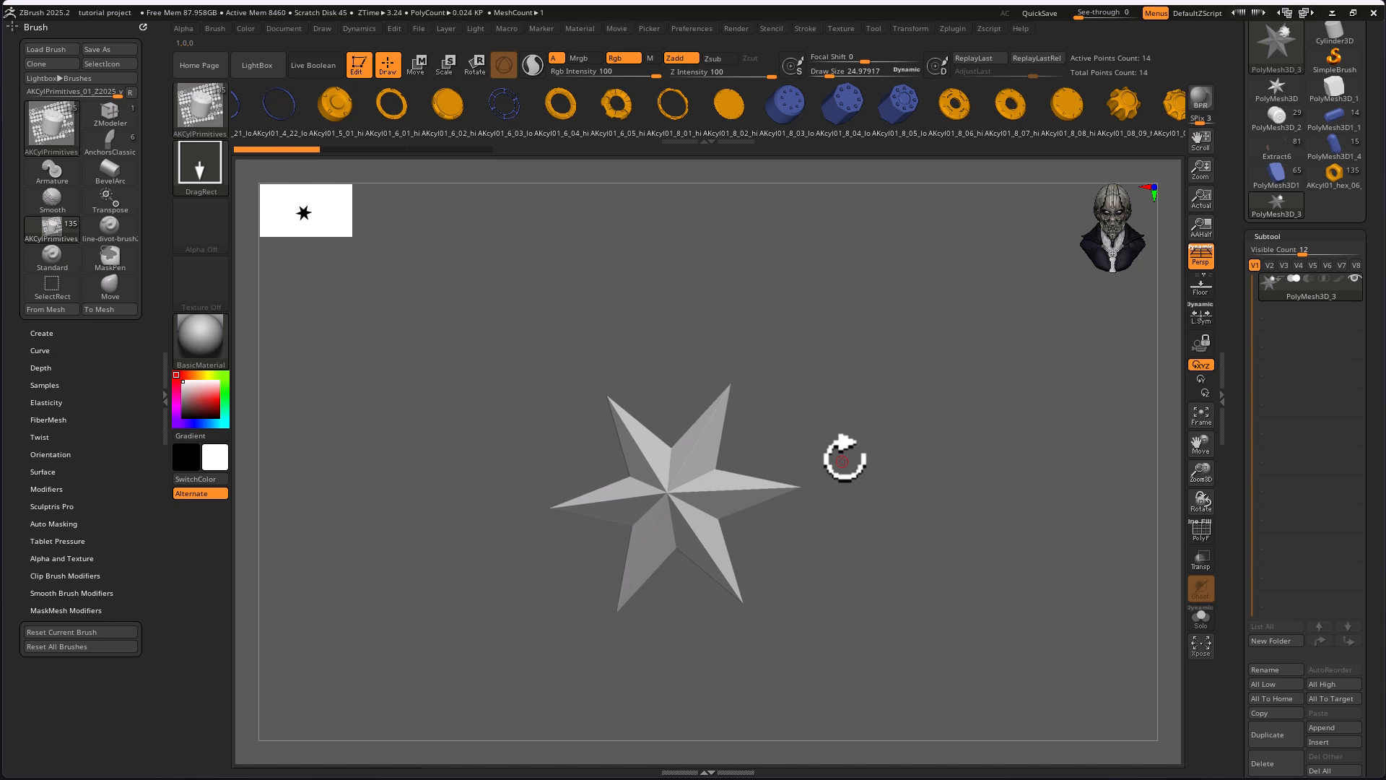
# In Move mode, replace the star with the fluted gear-shaped cap from the insert mesh brush and show its polyframe.
pyautogui.press('w')
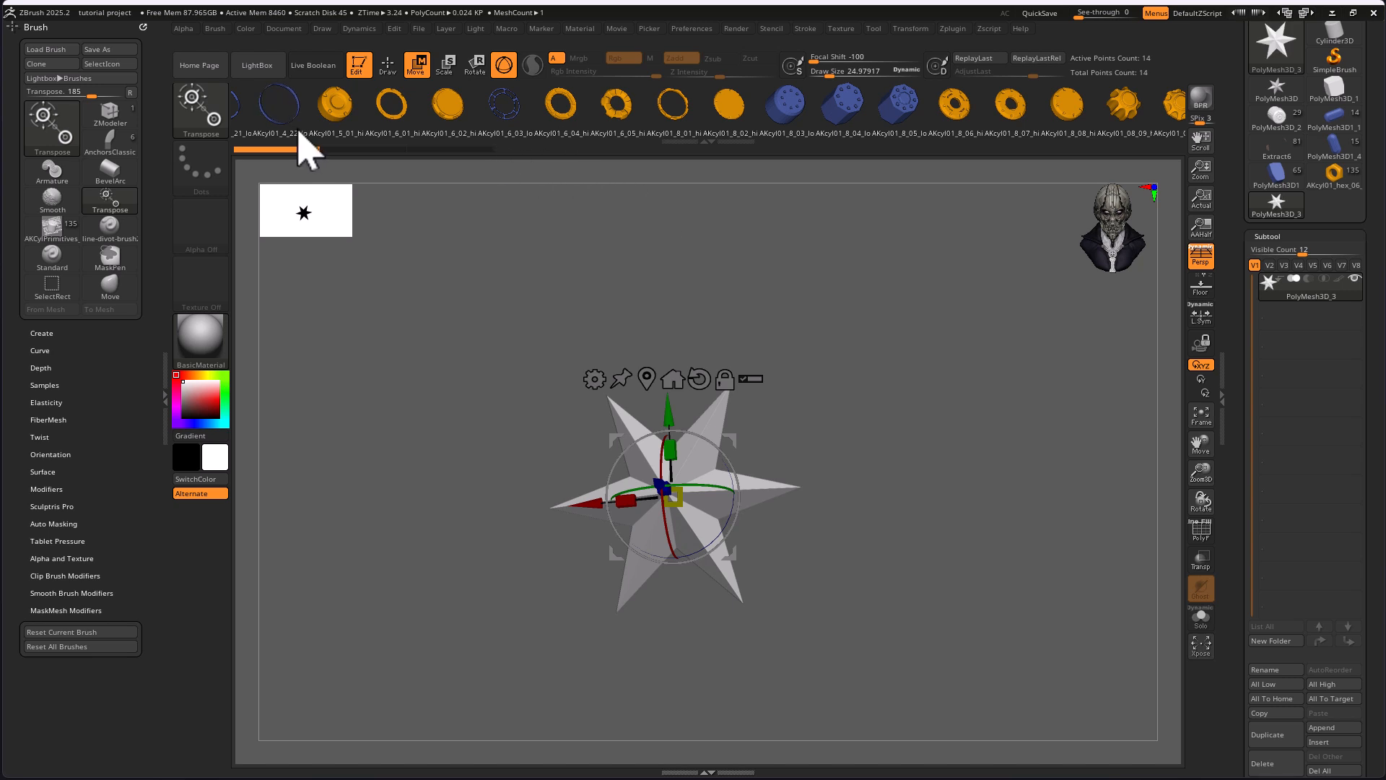
pyautogui.moveTo(907, 436); pyautogui.dragTo(934, 383)
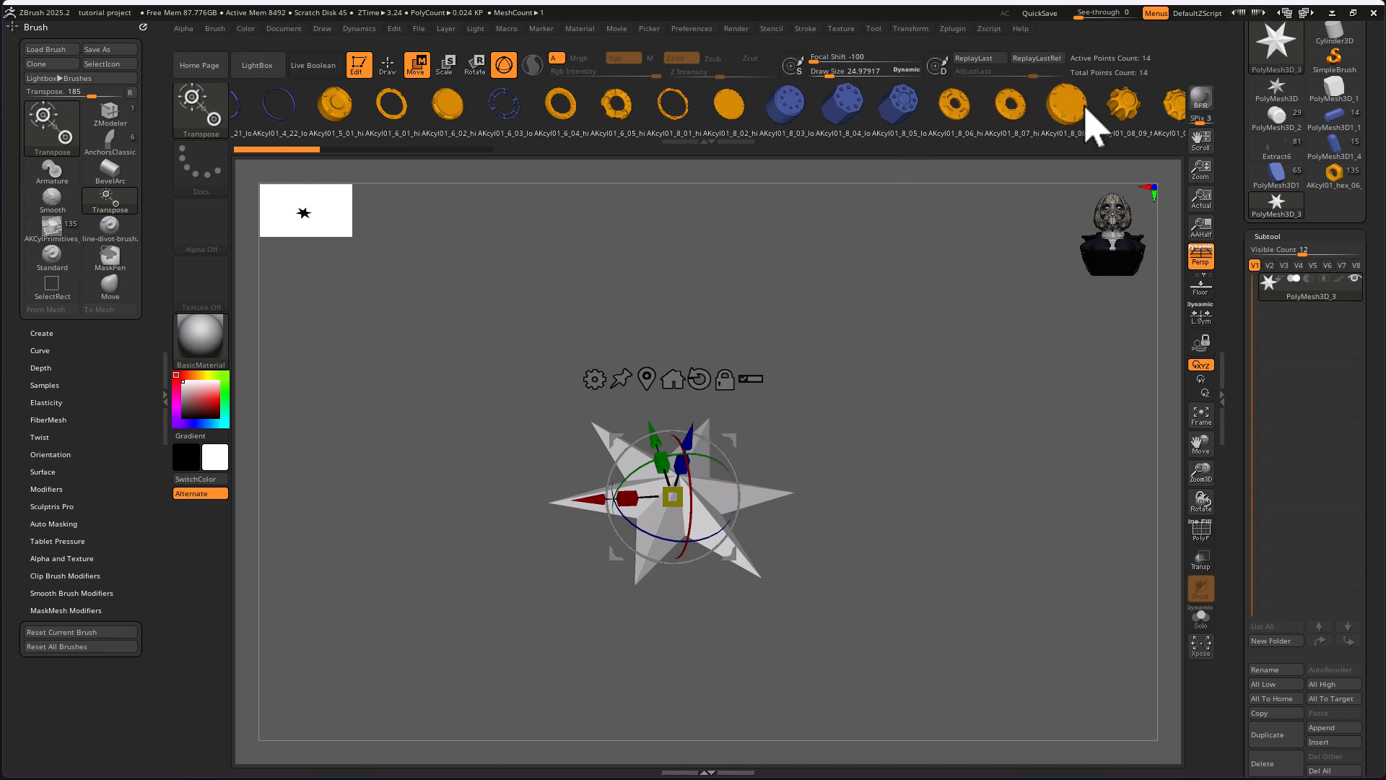
pyautogui.moveTo(1148, 115); pyautogui.dragTo(1041, 97)
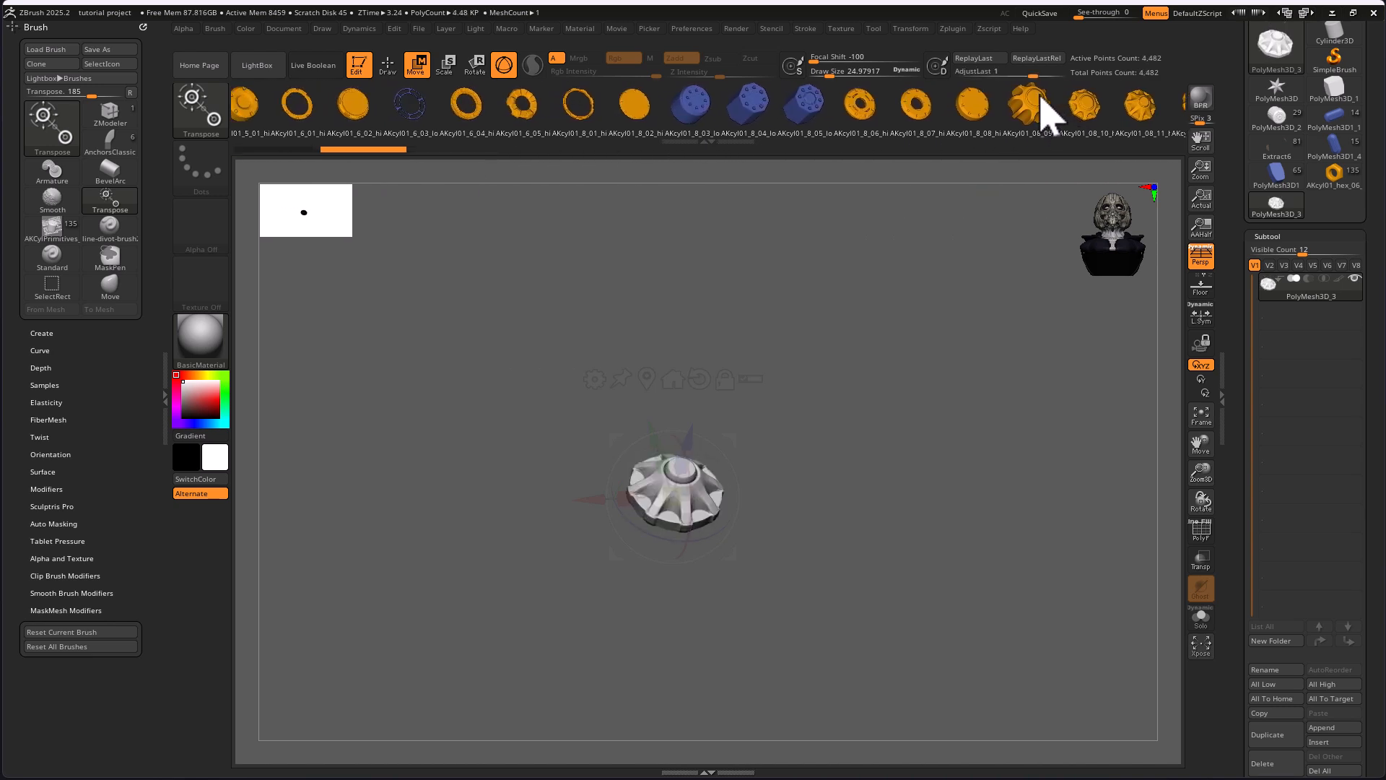
pyautogui.keyDown('alt'); pyautogui.moveTo(891, 488); pyautogui.dragTo(1031, 513); pyautogui.keyUp('alt')
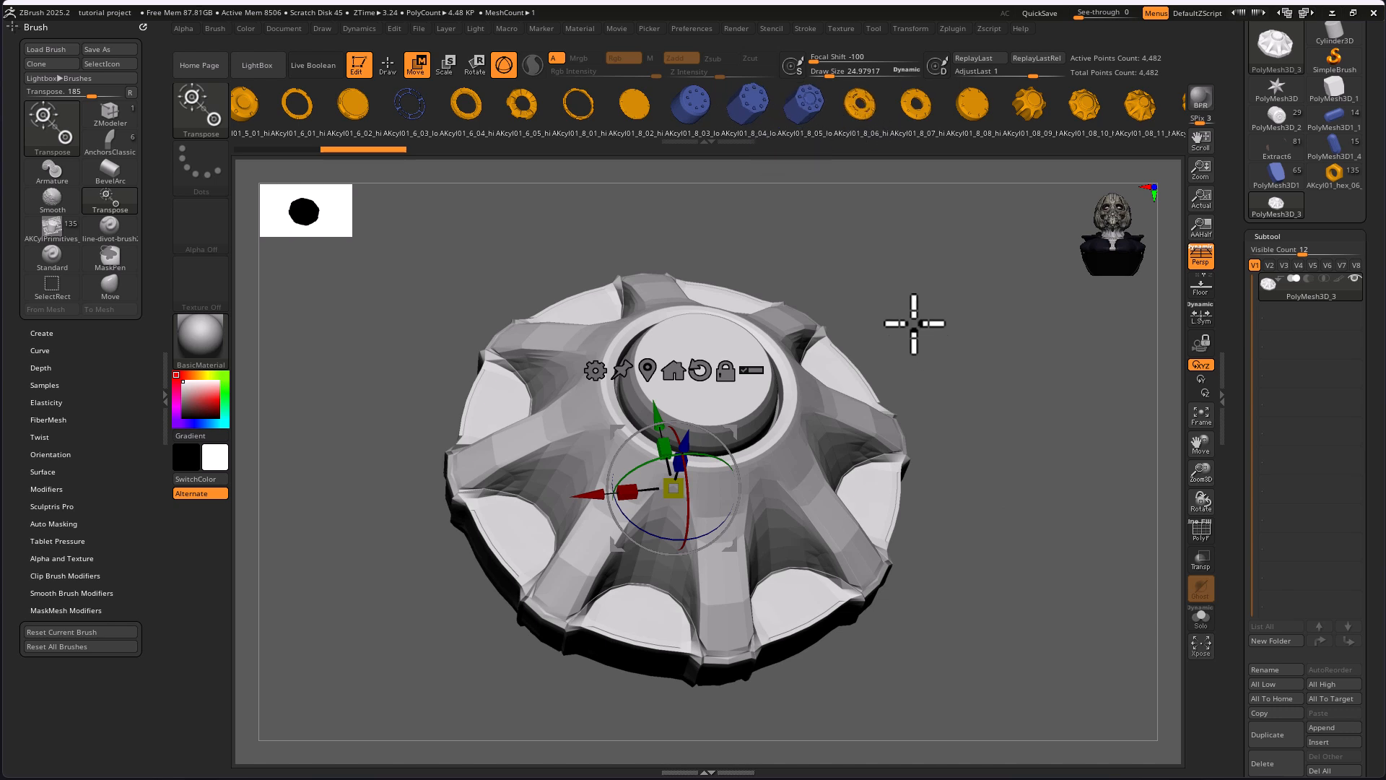
pyautogui.click(1202, 532)
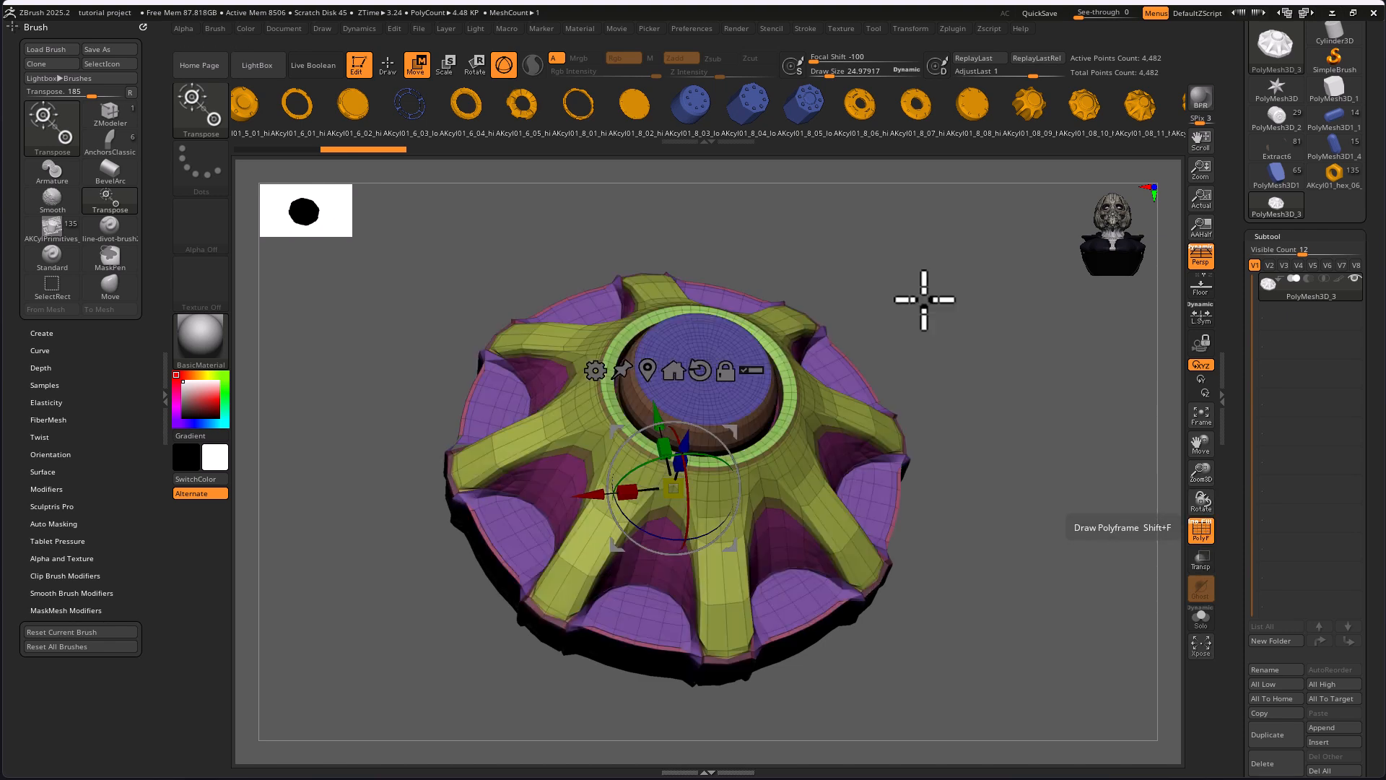
# Replace the gear-shaped cap with the notched ring from the insert mesh brush and inspect its topology.
pyautogui.moveTo(465, 124); pyautogui.dragTo(605, 118)
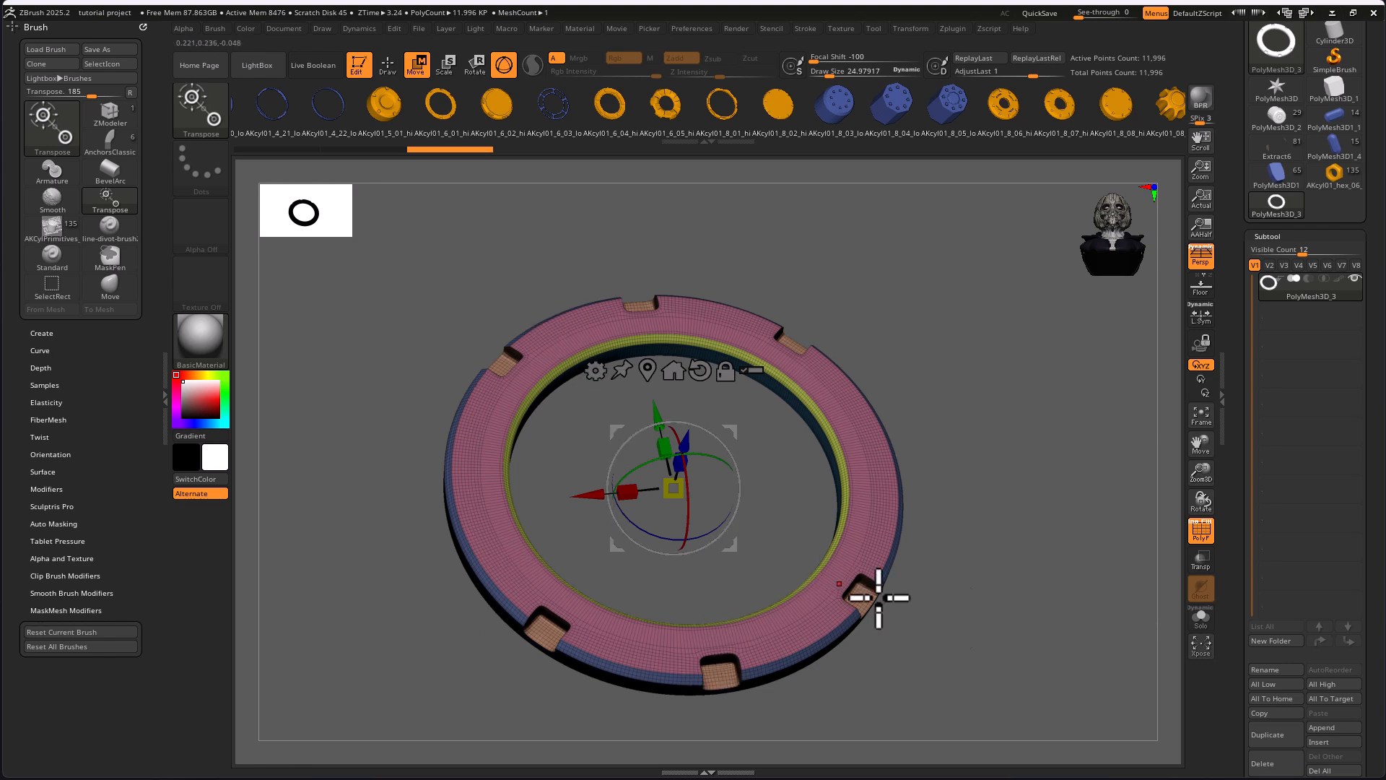
pyautogui.moveTo(987, 614)
pyautogui.mouseDown()
pyautogui.moveTo(950, 505)
pyautogui.moveTo(943, 340)
pyautogui.moveTo(974, 578)
pyautogui.moveTo(996, 585)
pyautogui.moveTo(956, 609)
pyautogui.moveTo(859, 436)
pyautogui.moveTo(928, 479)
pyautogui.moveTo(990, 628)
pyautogui.moveTo(965, 604)
pyautogui.mouseUp()
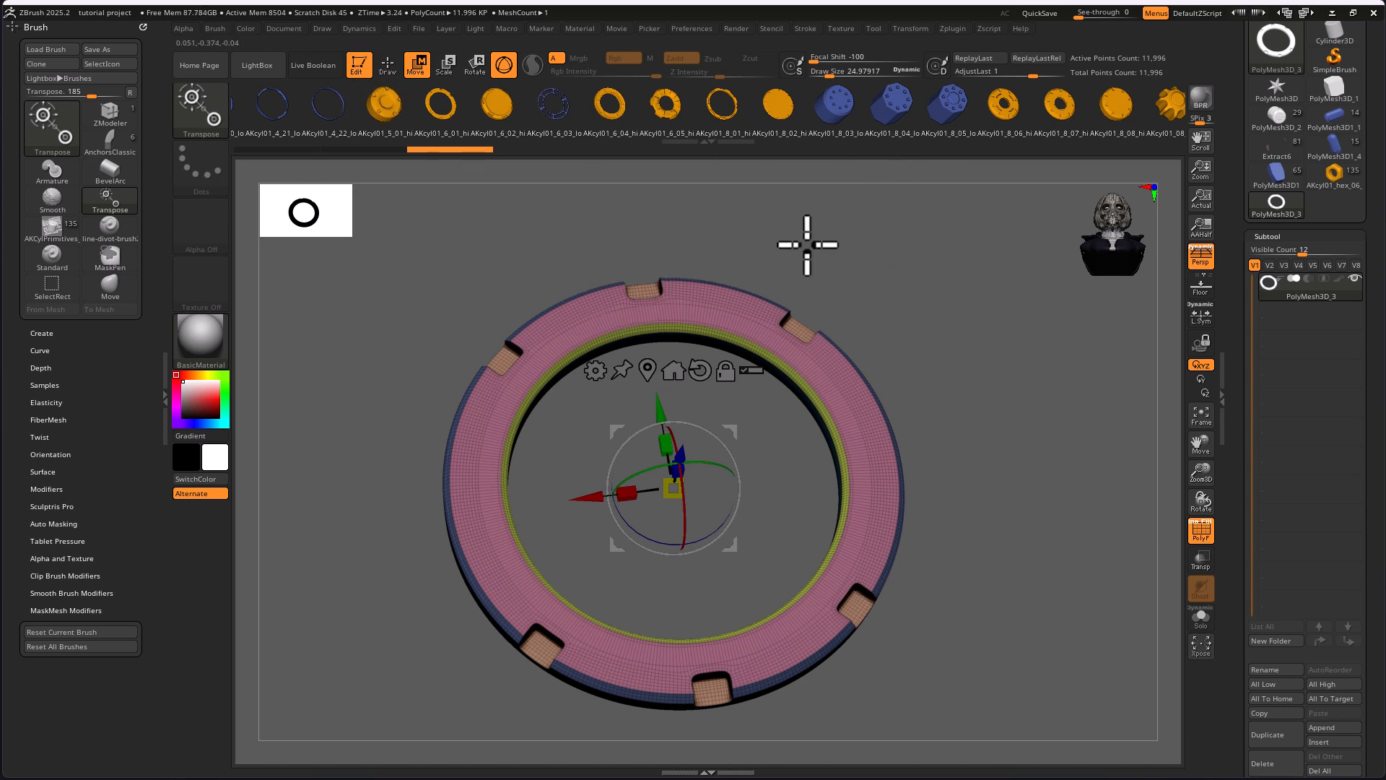
pyautogui.moveTo(1013, 496); pyautogui.dragTo(938, 560)
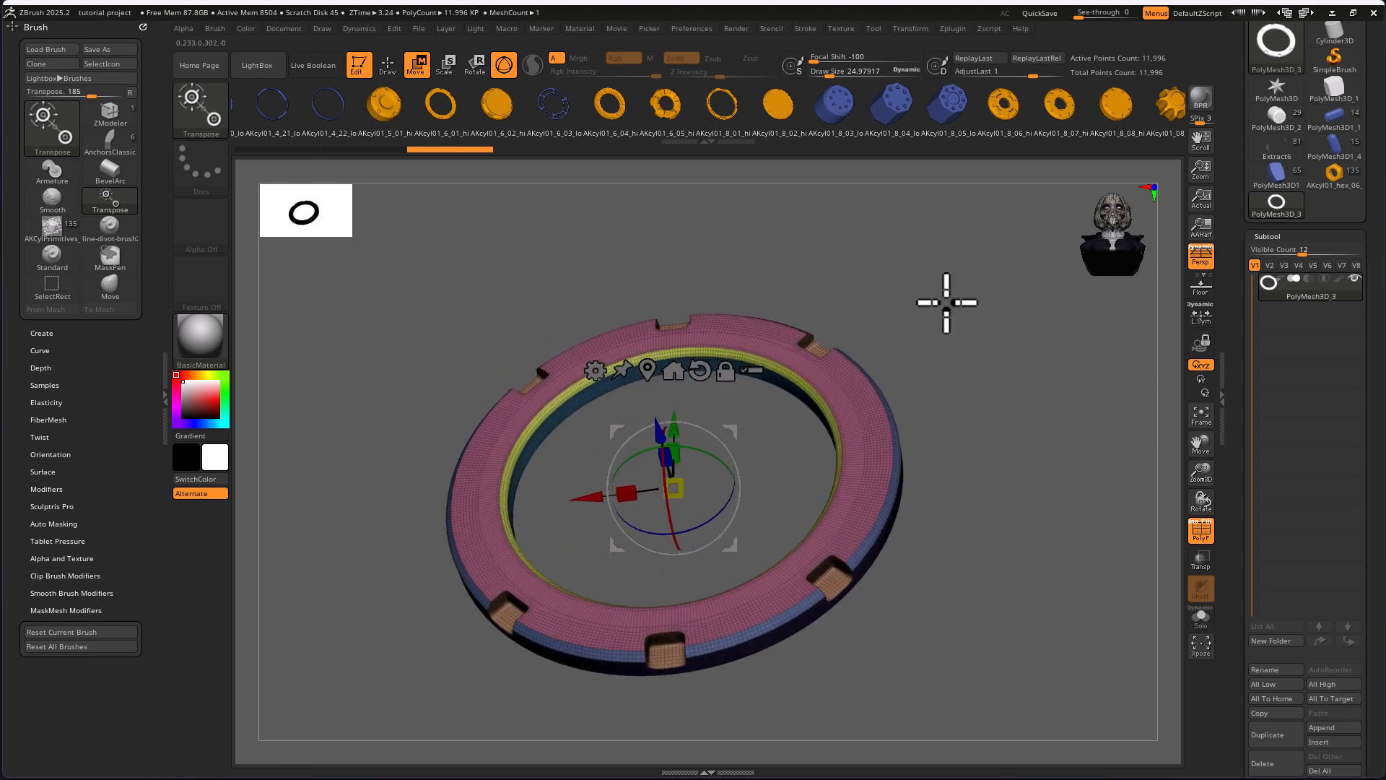
pyautogui.moveTo(872, 212); pyautogui.dragTo(877, 214)
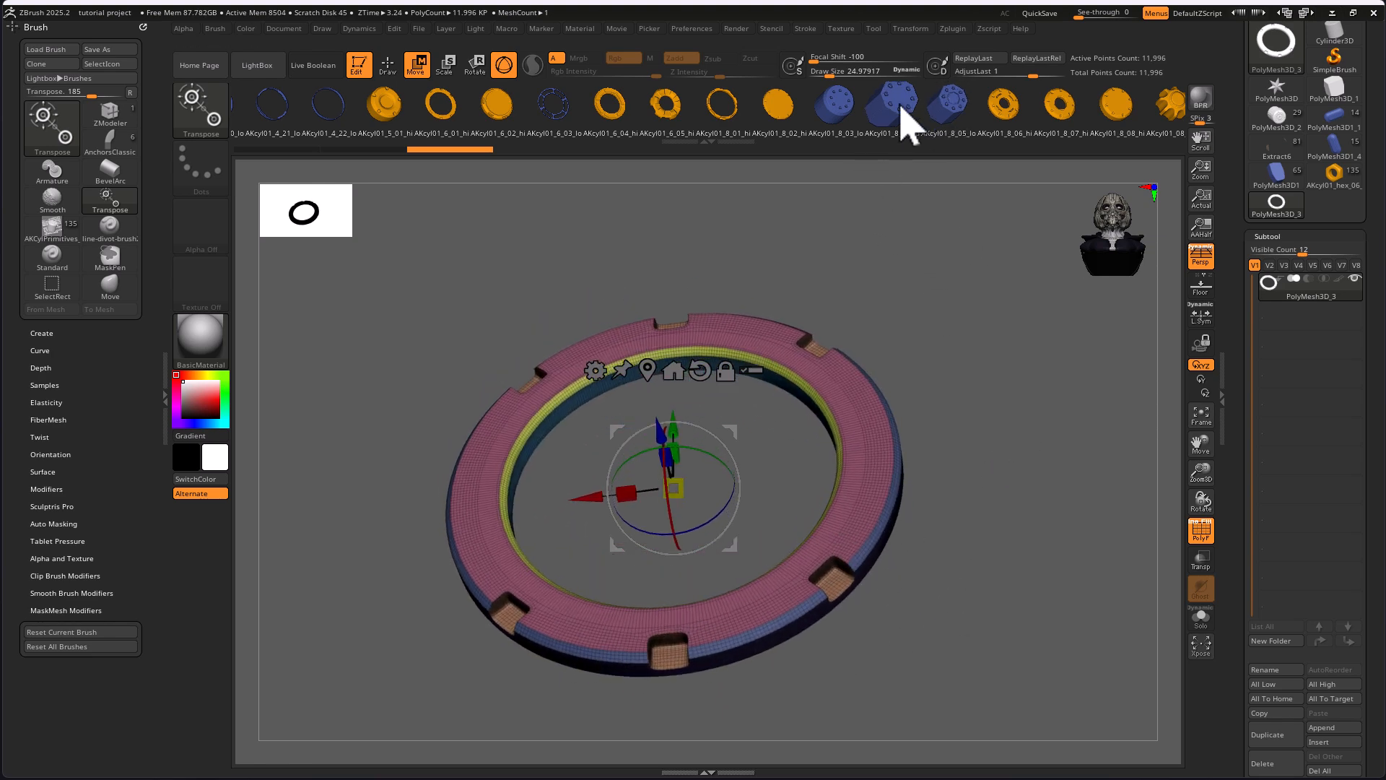
# Replace the ring with the low-poly AKcyl01_8_04_lo cylinder and smooth it with Dynamic Subdivision.
pyautogui.click(903, 119)
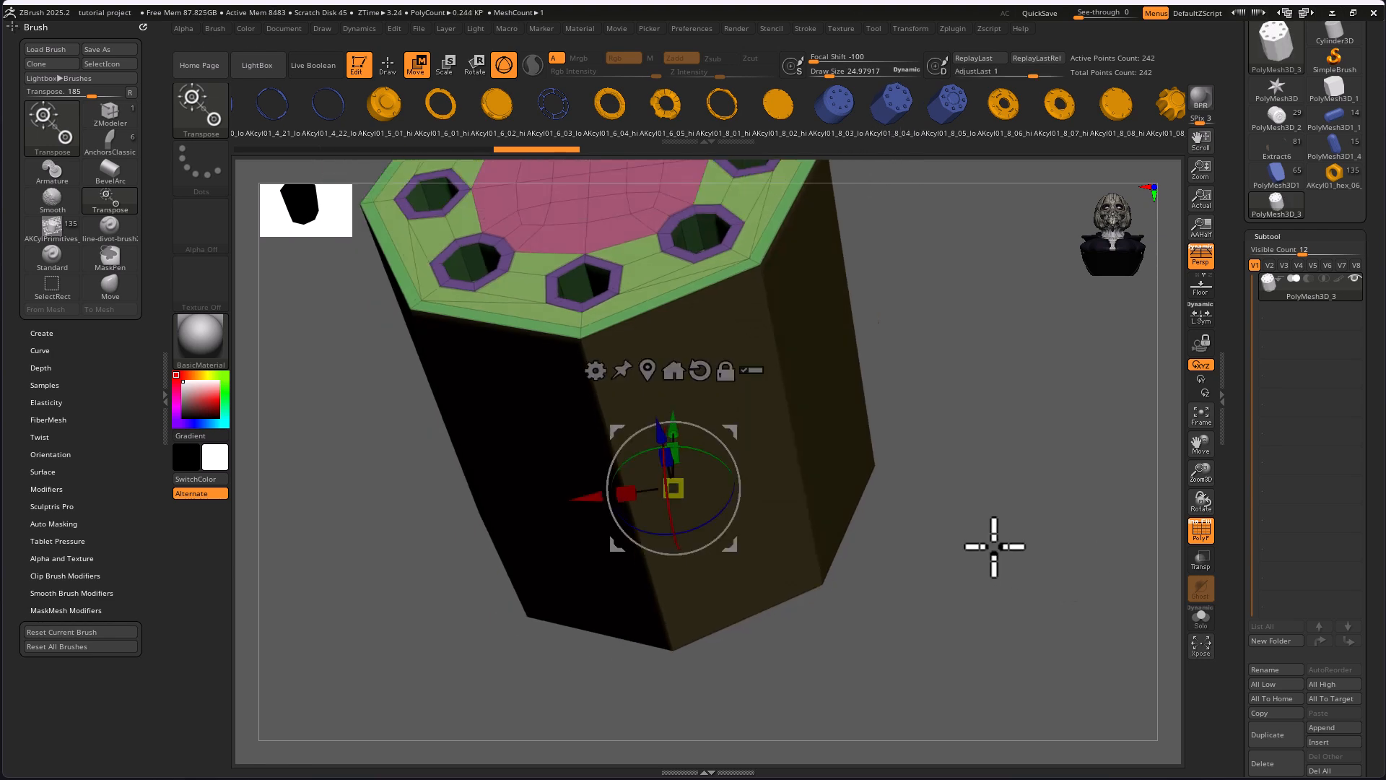
pyautogui.moveTo(932, 365); pyautogui.dragTo(957, 411)
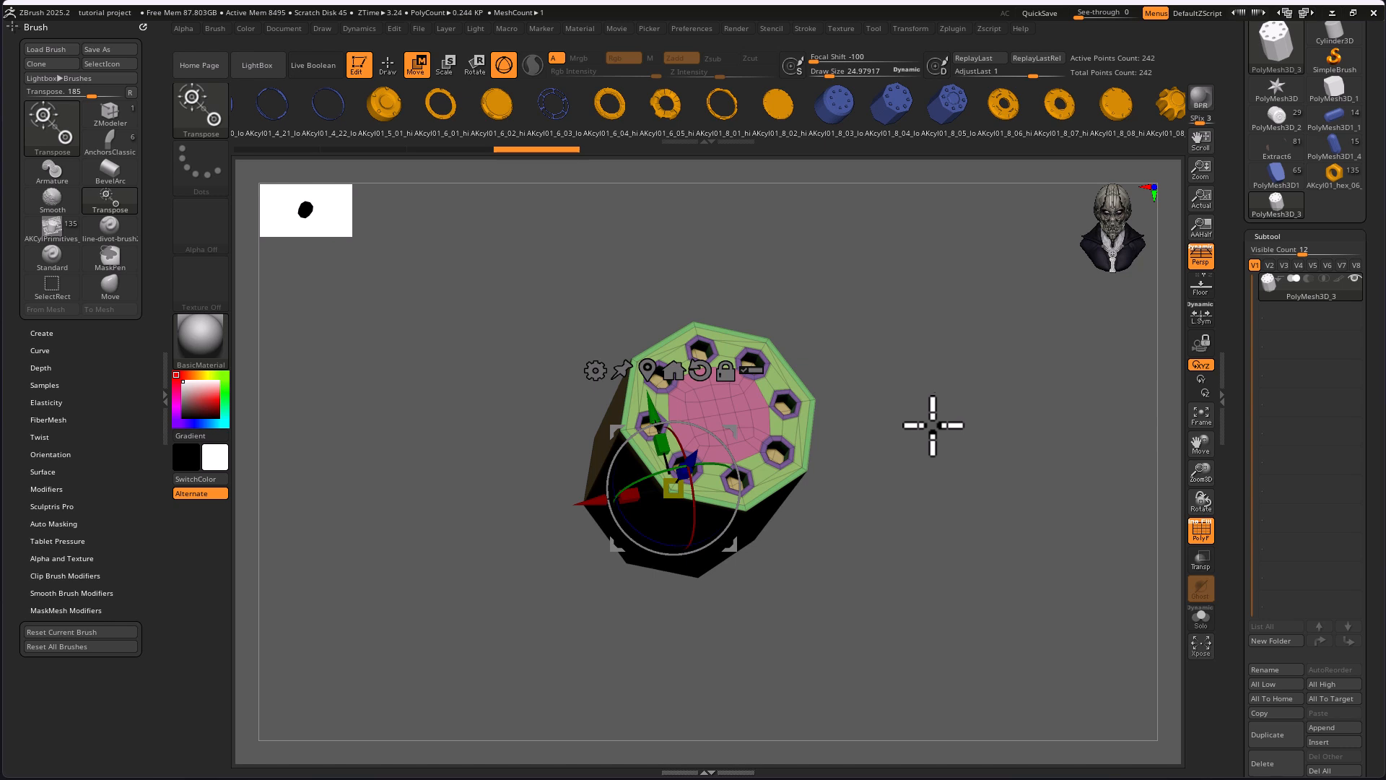
pyautogui.press('d')
pyautogui.keyDown('alt'); pyautogui.moveTo(909, 441); pyautogui.dragTo(953, 436); pyautogui.keyUp('alt')
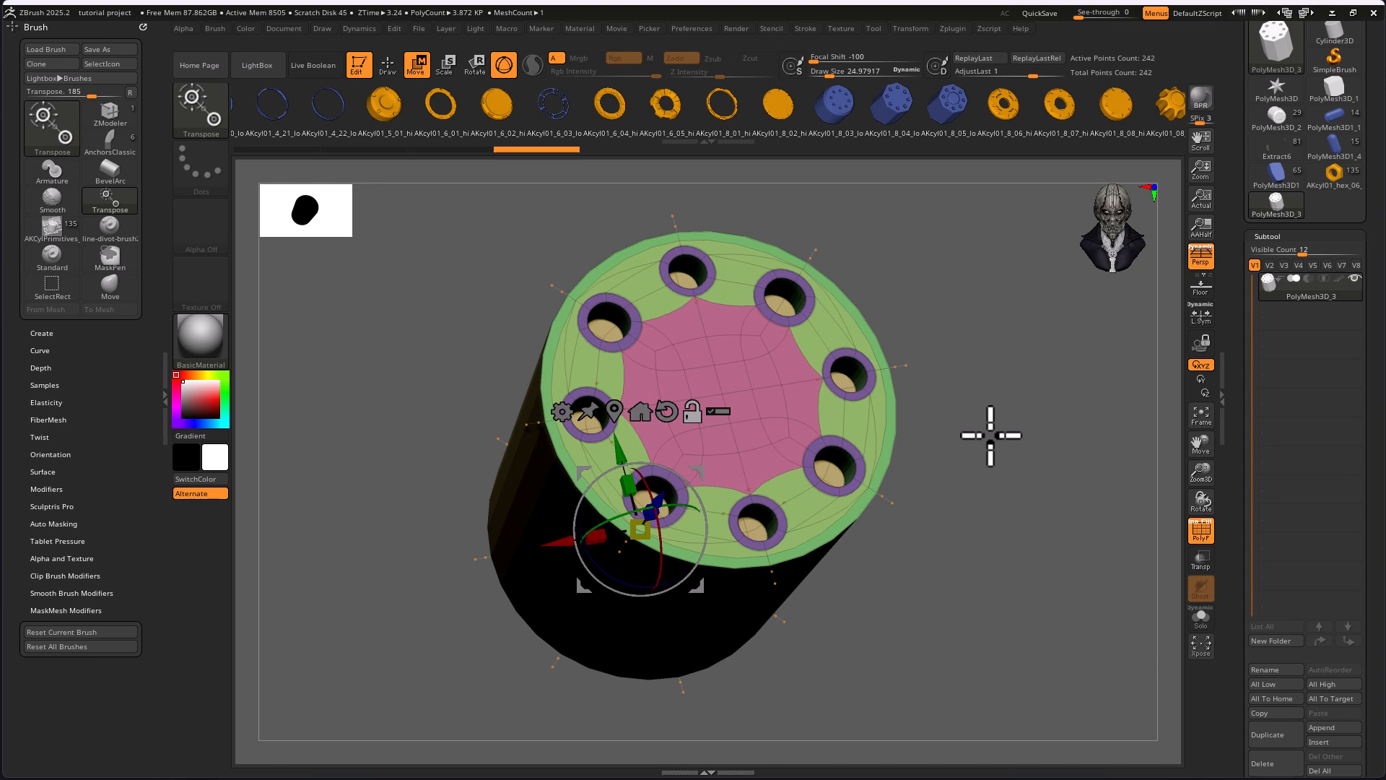
pyautogui.moveTo(992, 435)
pyautogui.mouseDown()
pyautogui.moveTo(990, 448)
pyautogui.moveTo(978, 436)
pyautogui.moveTo(1000, 451)
pyautogui.mouseUp()
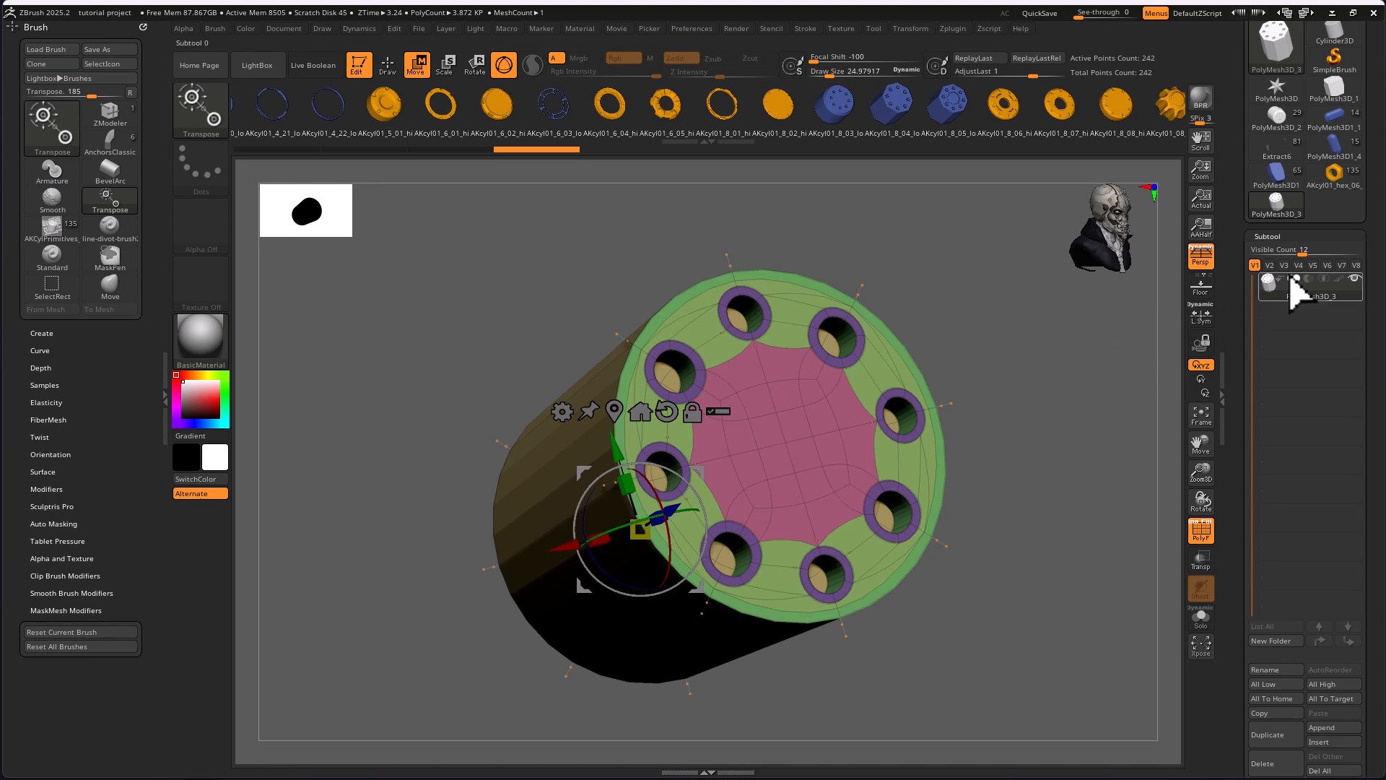
# Set the cylinder's SmoothSubdiv level to 4 in the Dynamic Subdiv settings.
pyautogui.moveTo(1234, 470); pyautogui.dragTo(1236, 289)
pyautogui.click(1274, 373)
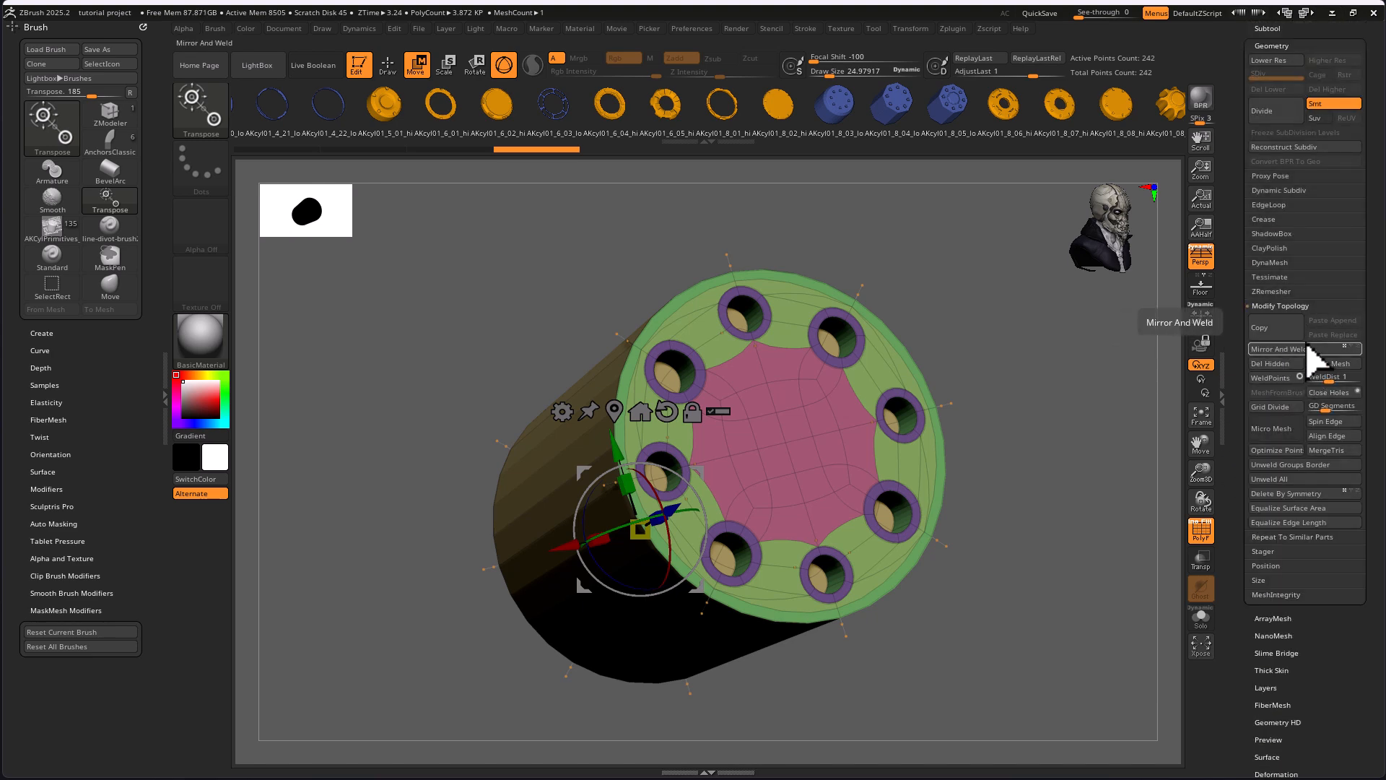
pyautogui.click(1276, 192)
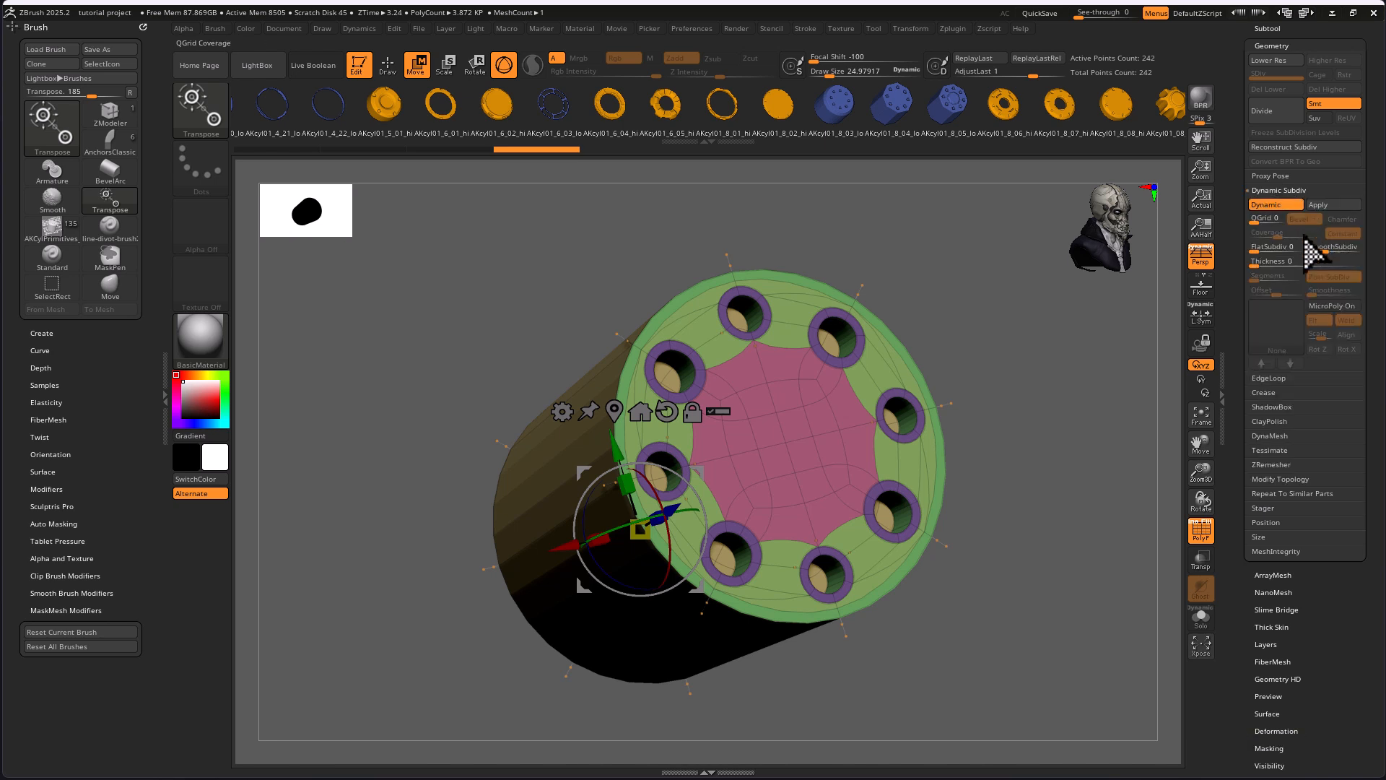
pyautogui.click(1331, 246)
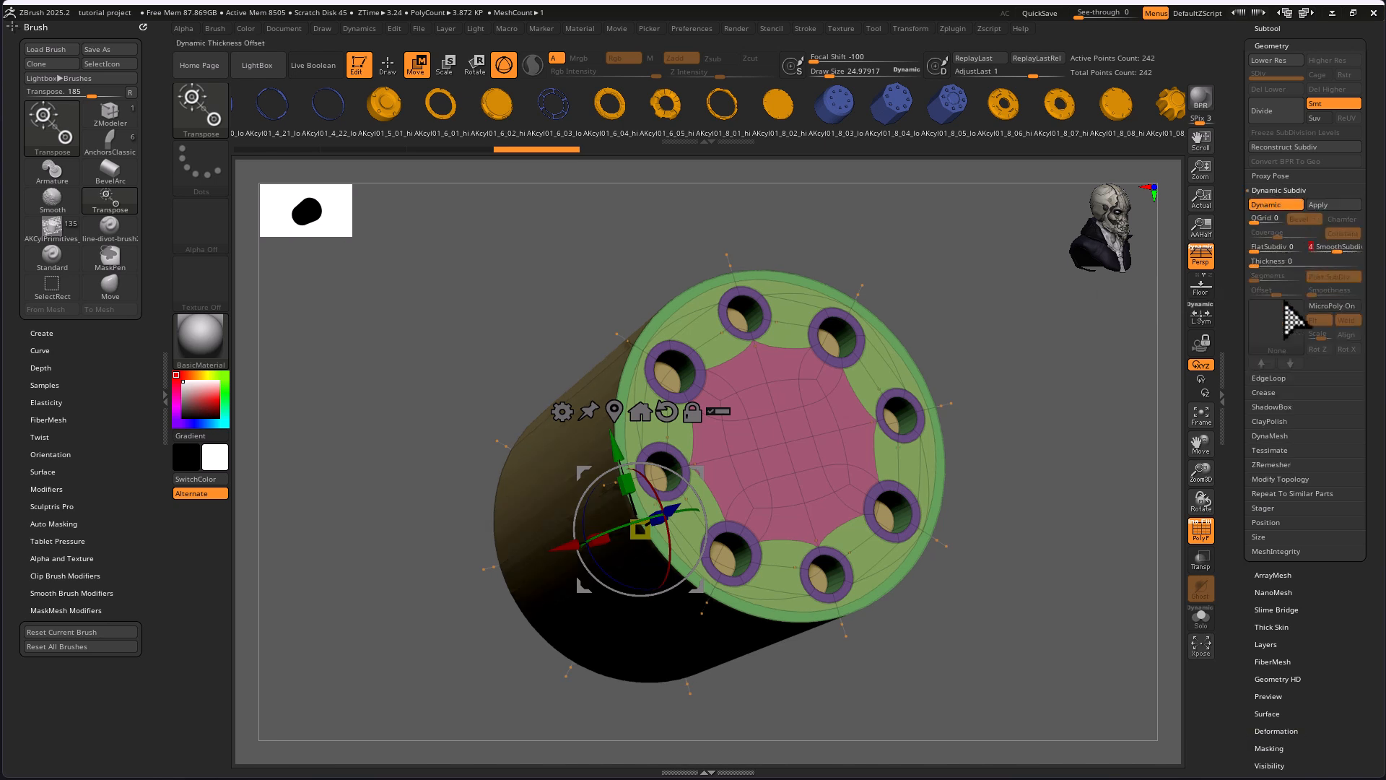
# Inspect the smoothed cylinder and its bolt holes with the polyframe hidden, and turn the polyframe back on.
pyautogui.click(1200, 533)
pyautogui.moveTo(1109, 567); pyautogui.dragTo(1140, 563)
pyautogui.moveTo(1044, 566); pyautogui.dragTo(1177, 538)
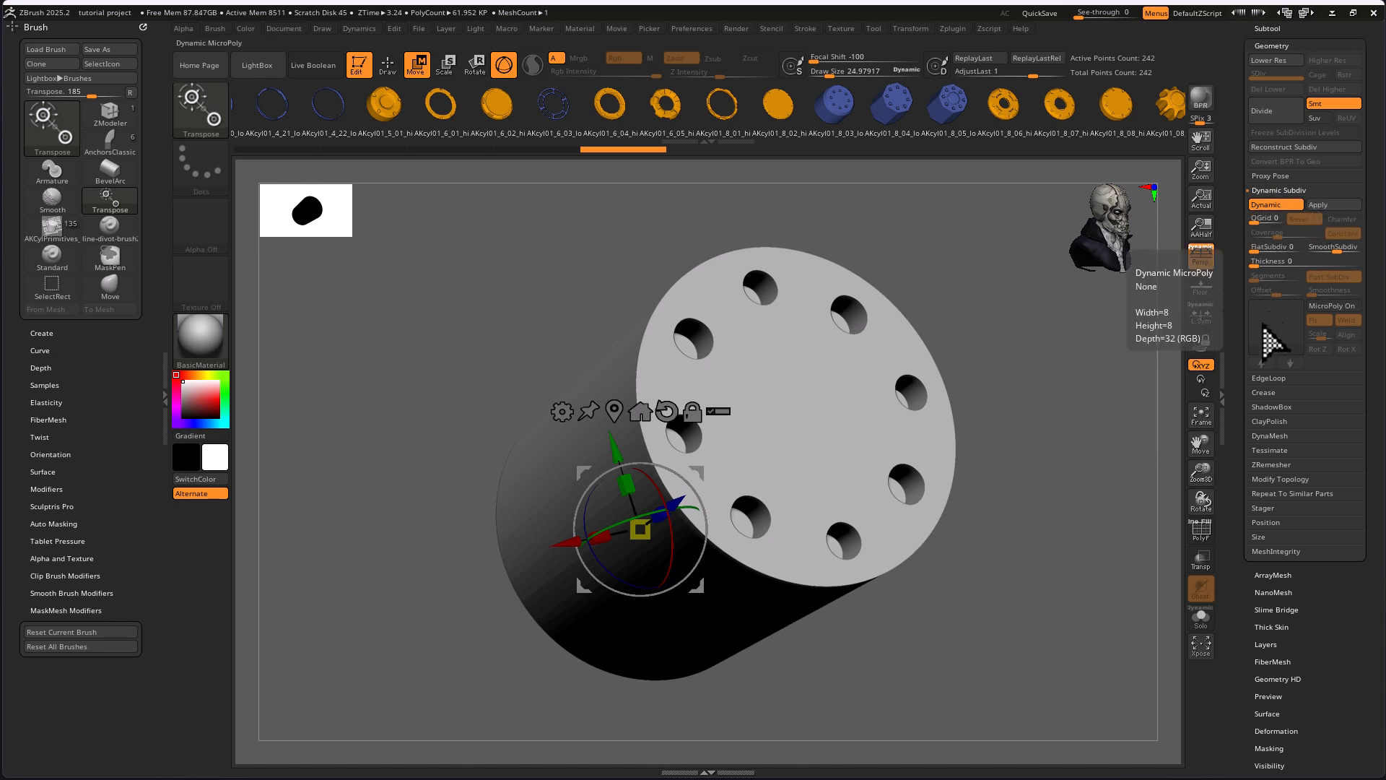
pyautogui.click(1202, 530)
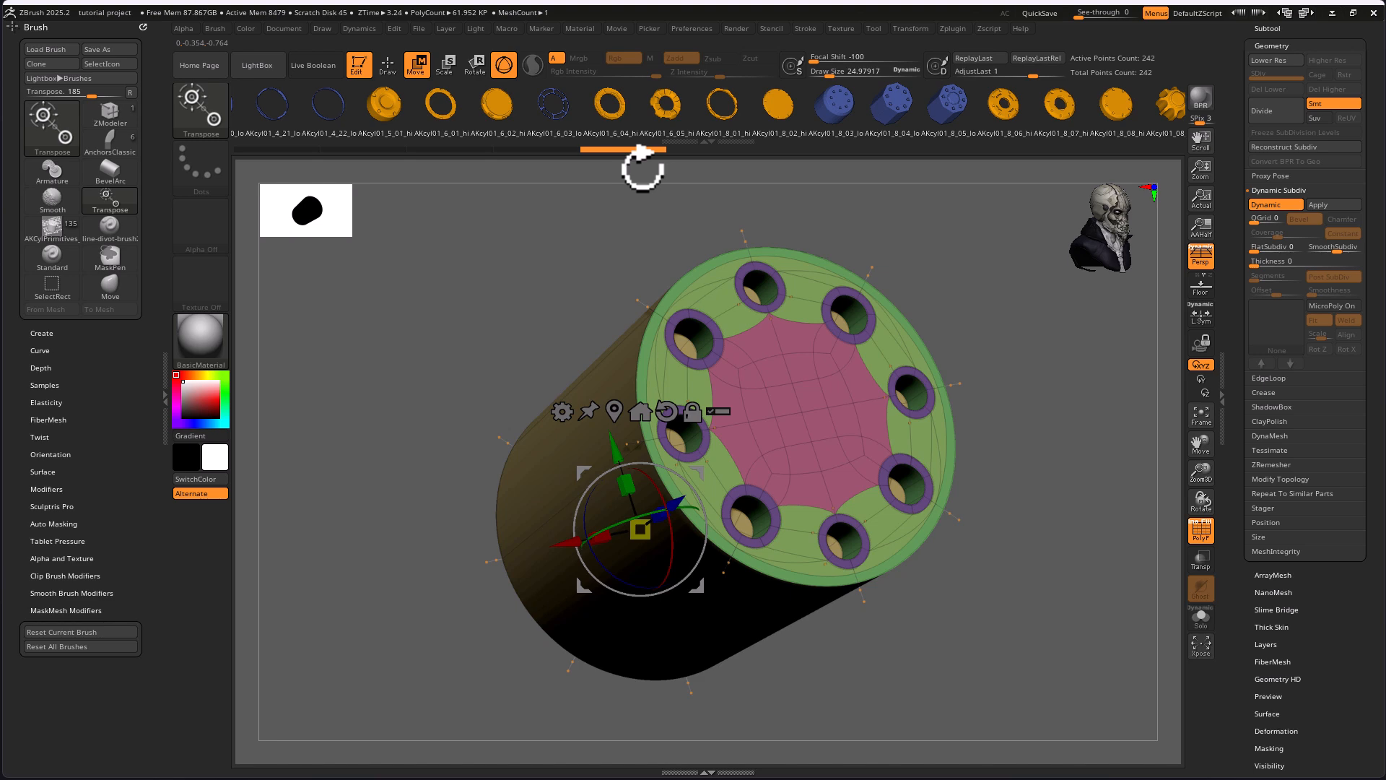
# Replace the cylinder with the slotted ring AKCyl01_8_06_hi from the insert mesh brush and inspect its topology.
pyautogui.click(1014, 111)
pyautogui.moveTo(890, 579); pyautogui.dragTo(929, 538)
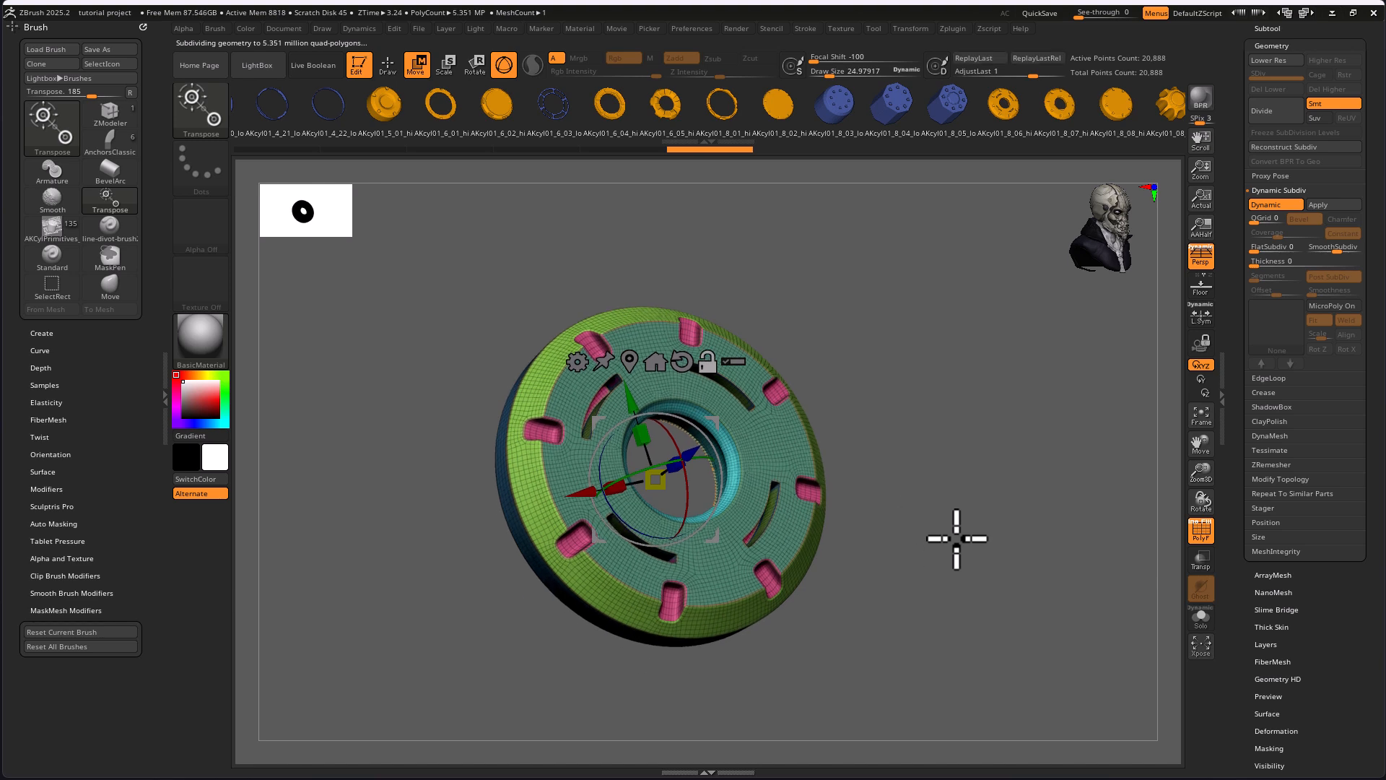
pyautogui.moveTo(1028, 566); pyautogui.dragTo(856, 395)
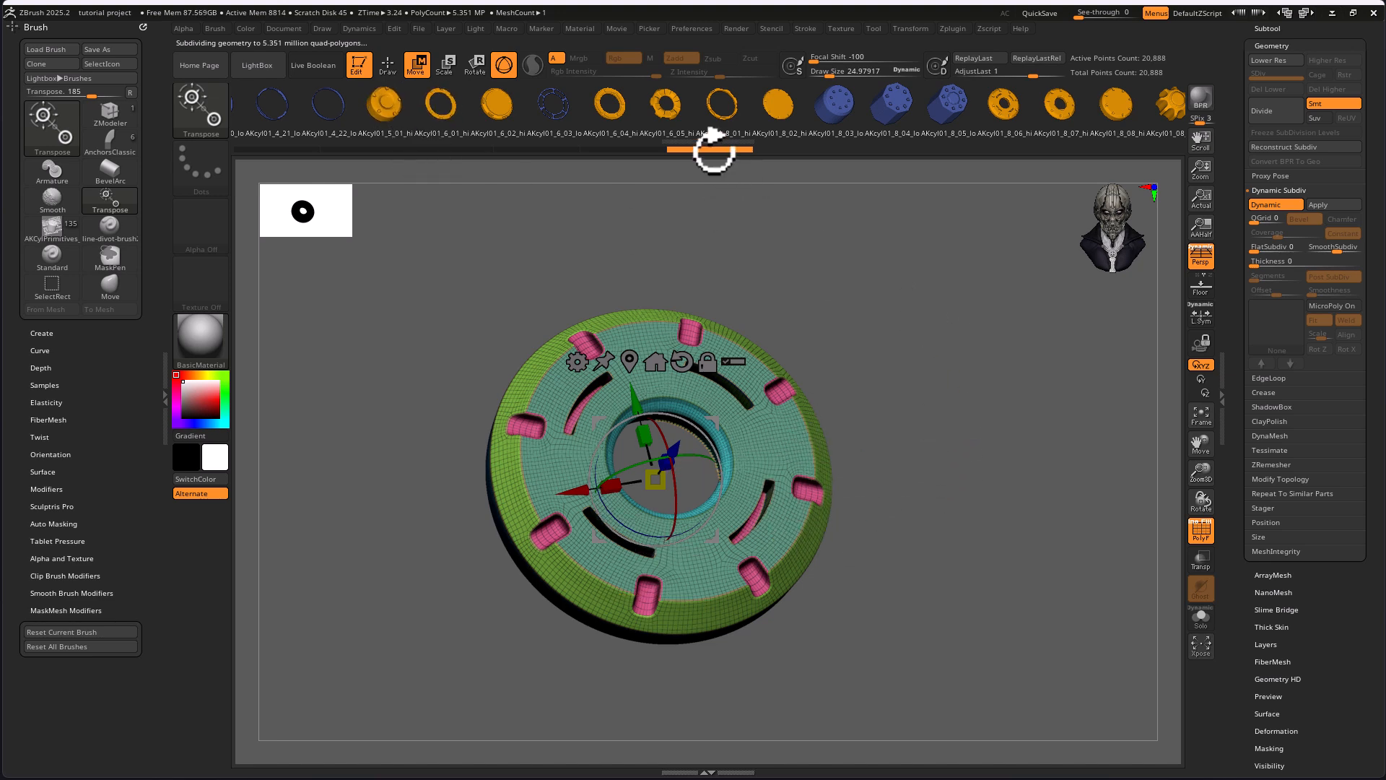
# Replace the ring with the four-eared plate AKCyl01_4_04_lo from the insert mesh brush and inspect its front and edges.
pyautogui.moveTo(283, 106)
pyautogui.mouseDown()
pyautogui.moveTo(664, 134)
pyautogui.moveTo(1072, 98)
pyautogui.moveTo(1266, 102)
pyautogui.mouseUp()
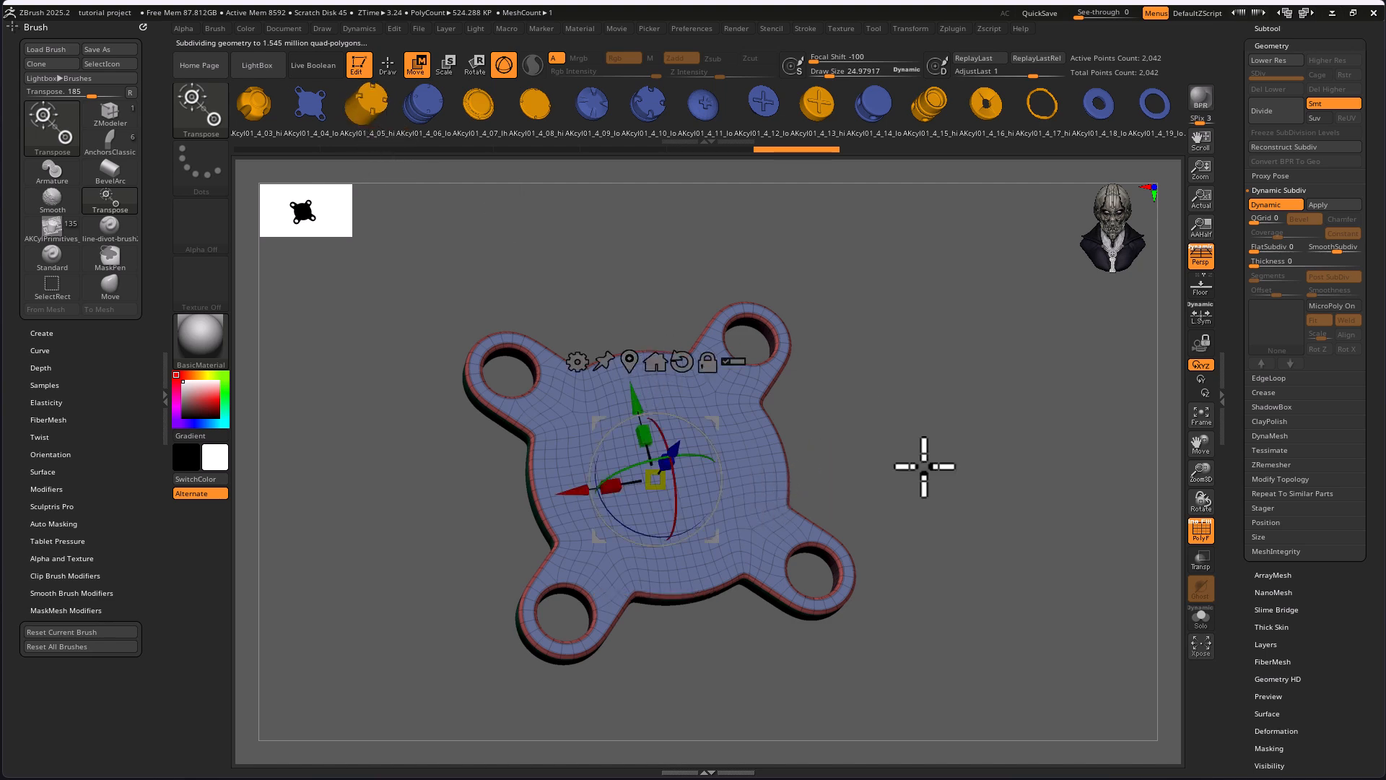
pyautogui.moveTo(938, 450); pyautogui.dragTo(977, 423)
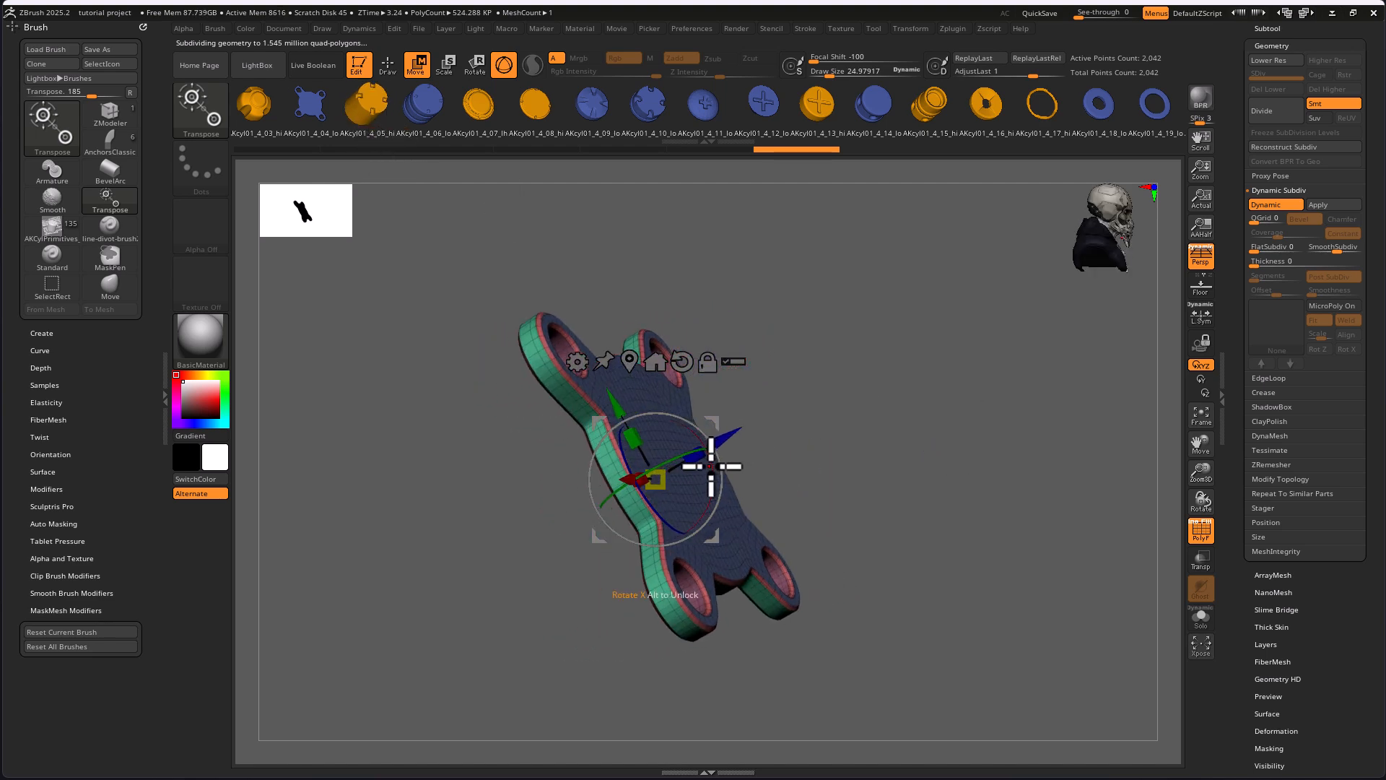
pyautogui.moveTo(693, 456); pyautogui.dragTo(899, 360)
pyautogui.hotkey('ctrl', 'z')
pyautogui.moveTo(936, 424); pyautogui.dragTo(888, 425)
pyautogui.moveTo(894, 496); pyautogui.dragTo(803, 417)
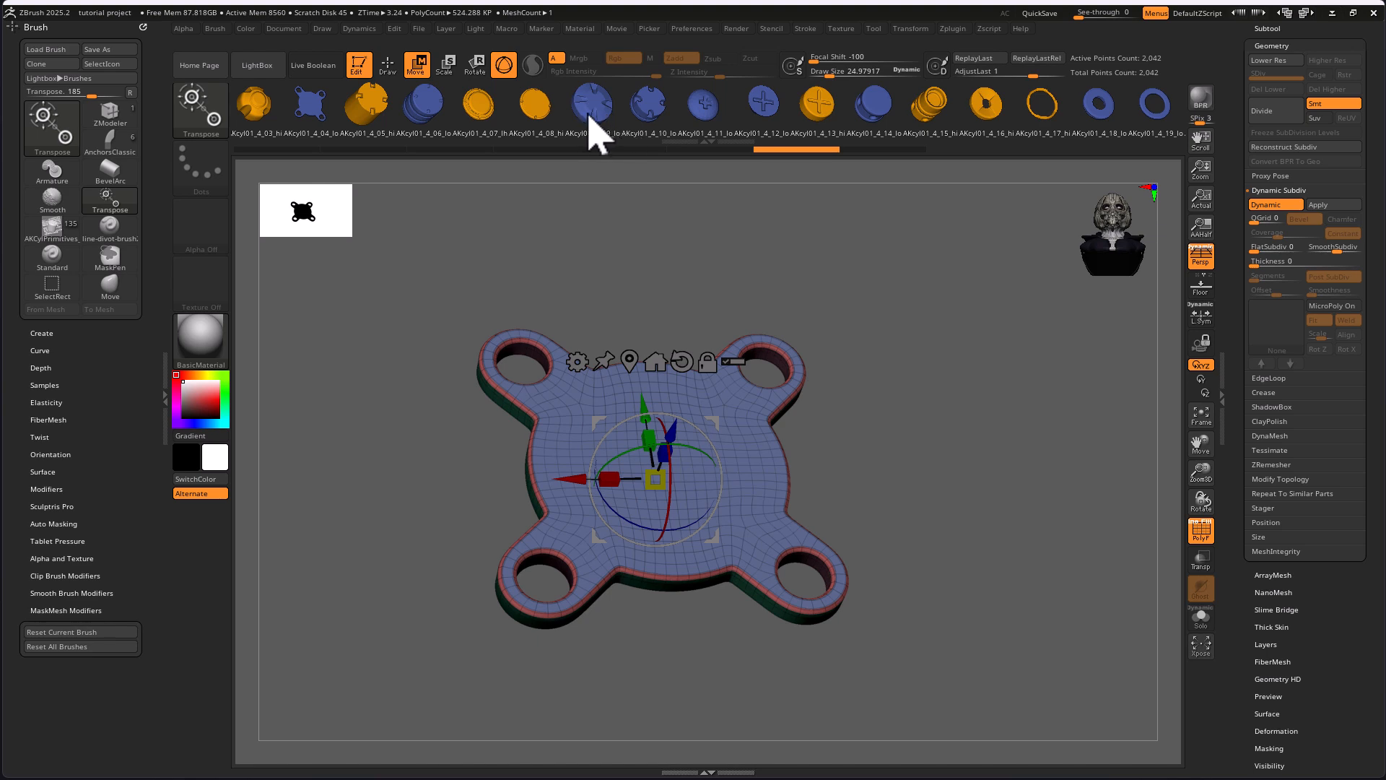
# Replace the plate with the grooved cylinder AKCyl01_4_06_lo, swap that for the notched disc AKCyl01_4_08_hi and inspect it.
pyautogui.click(429, 109)
pyautogui.moveTo(983, 631)
pyautogui.mouseDown()
pyautogui.moveTo(942, 574)
pyautogui.moveTo(950, 498)
pyautogui.moveTo(717, 238)
pyautogui.mouseUp()
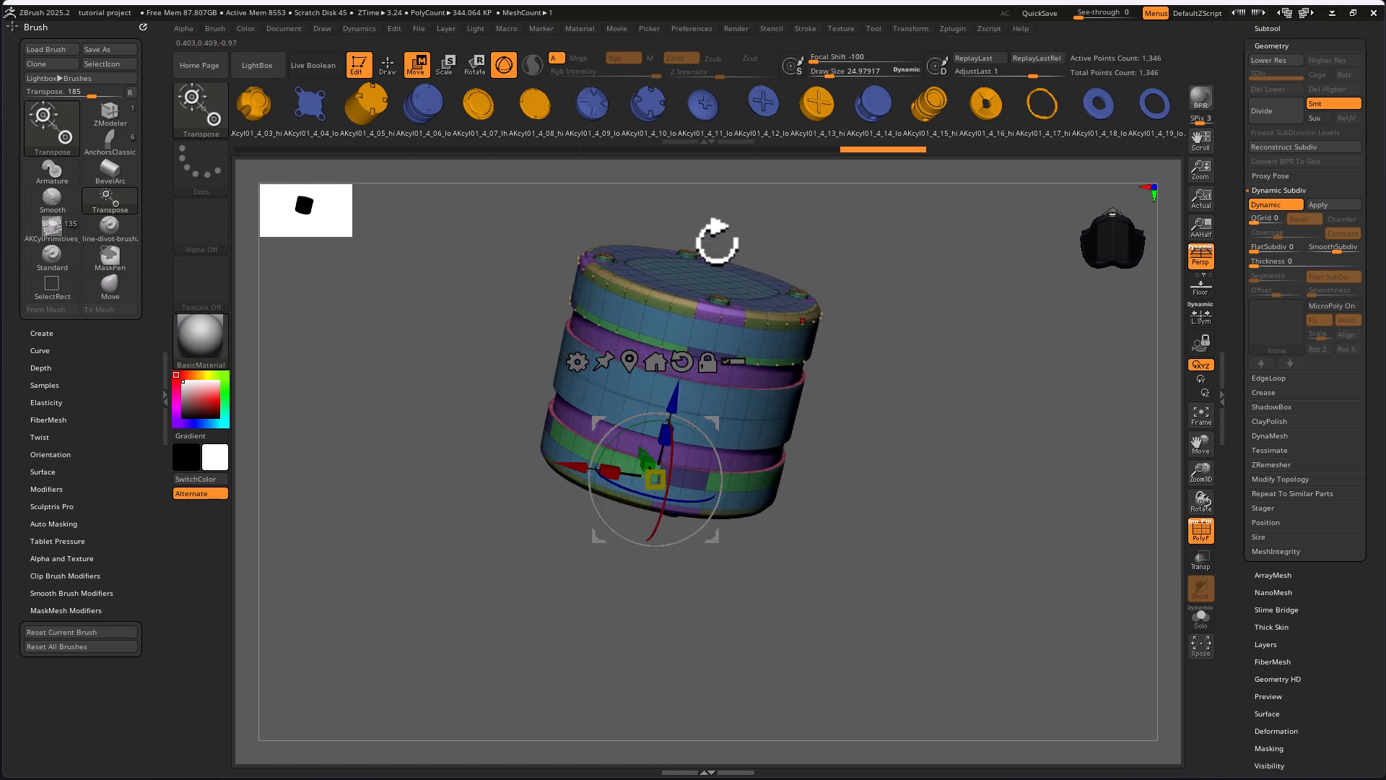
pyautogui.click(535, 119)
pyautogui.moveTo(929, 454); pyautogui.dragTo(909, 538)
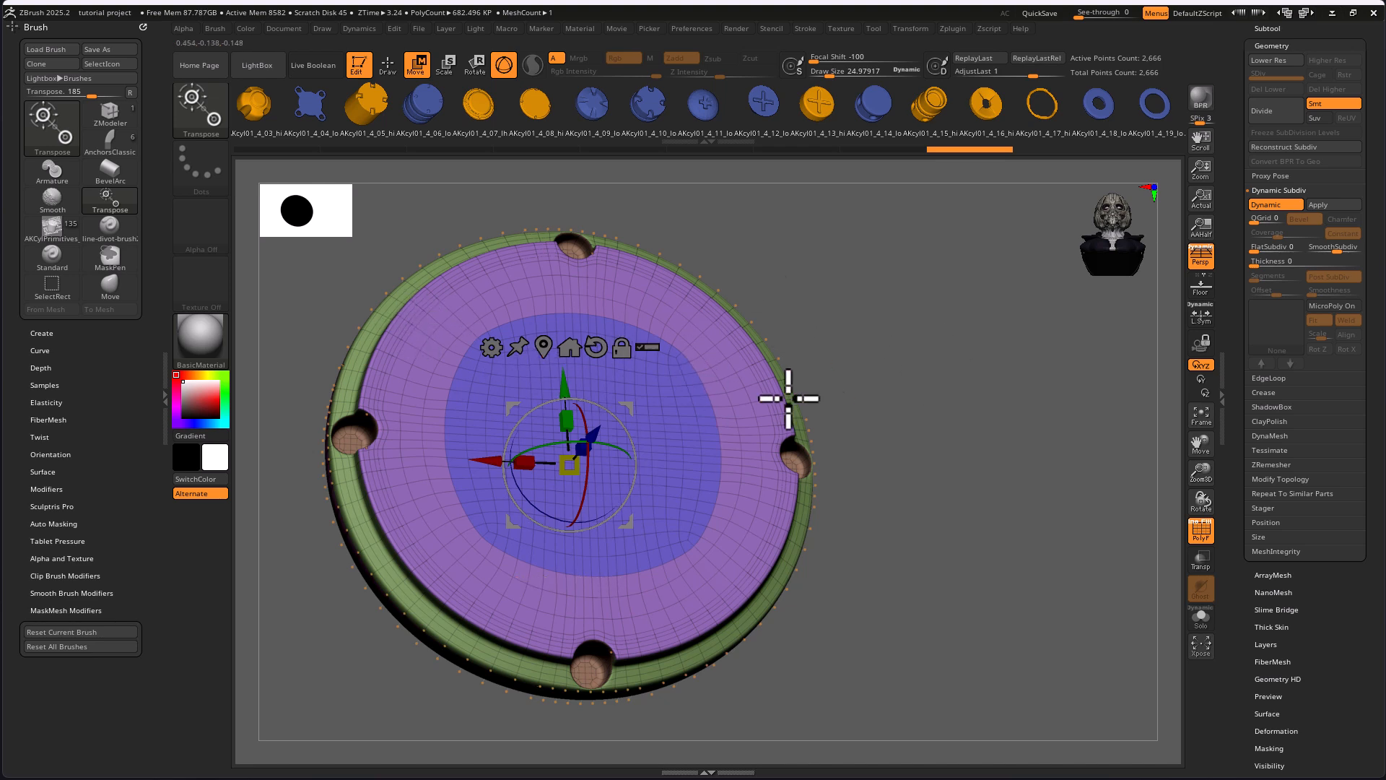
pyautogui.moveTo(1163, 594); pyautogui.dragTo(938, 527)
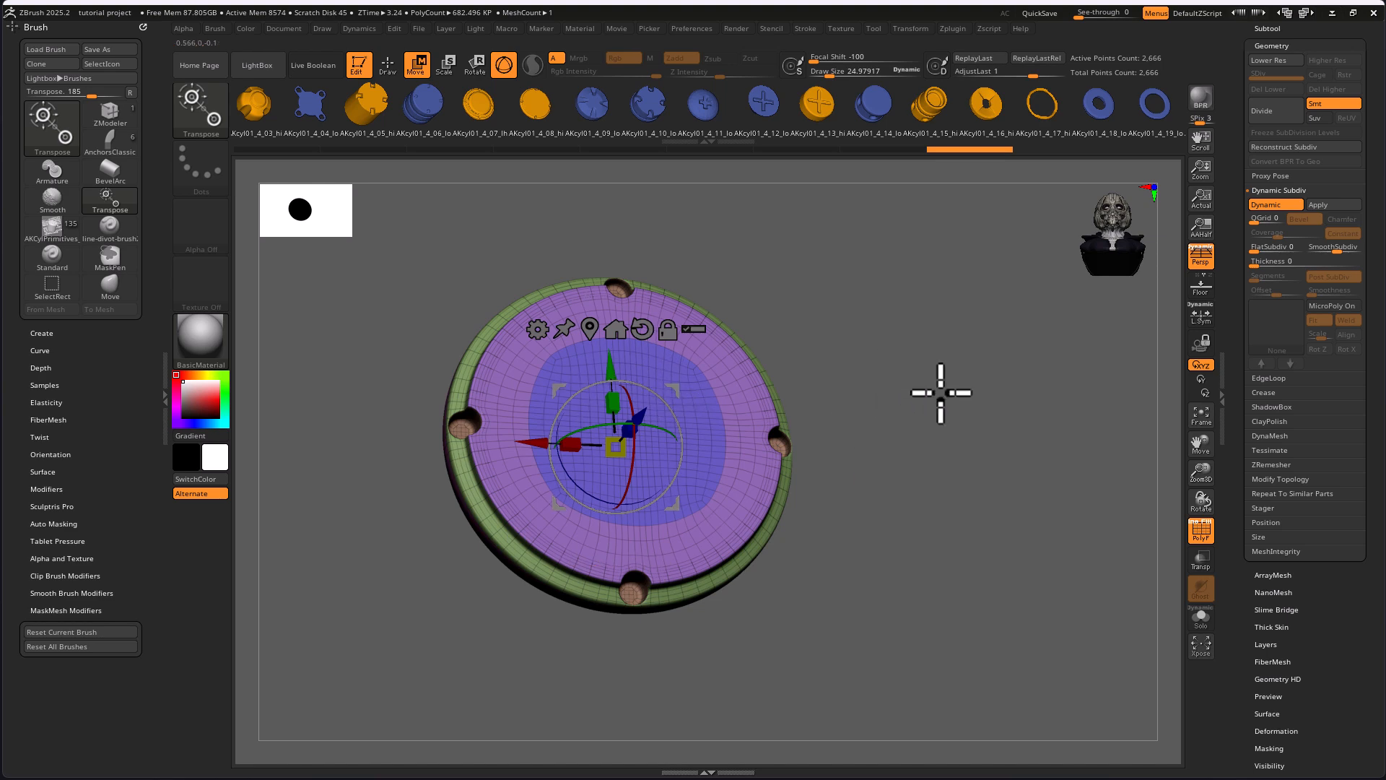
pyautogui.moveTo(965, 452)
pyautogui.mouseDown()
pyautogui.moveTo(932, 436)
pyautogui.moveTo(916, 464)
pyautogui.moveTo(981, 470)
pyautogui.moveTo(931, 479)
pyautogui.moveTo(934, 457)
pyautogui.moveTo(949, 459)
pyautogui.mouseUp()
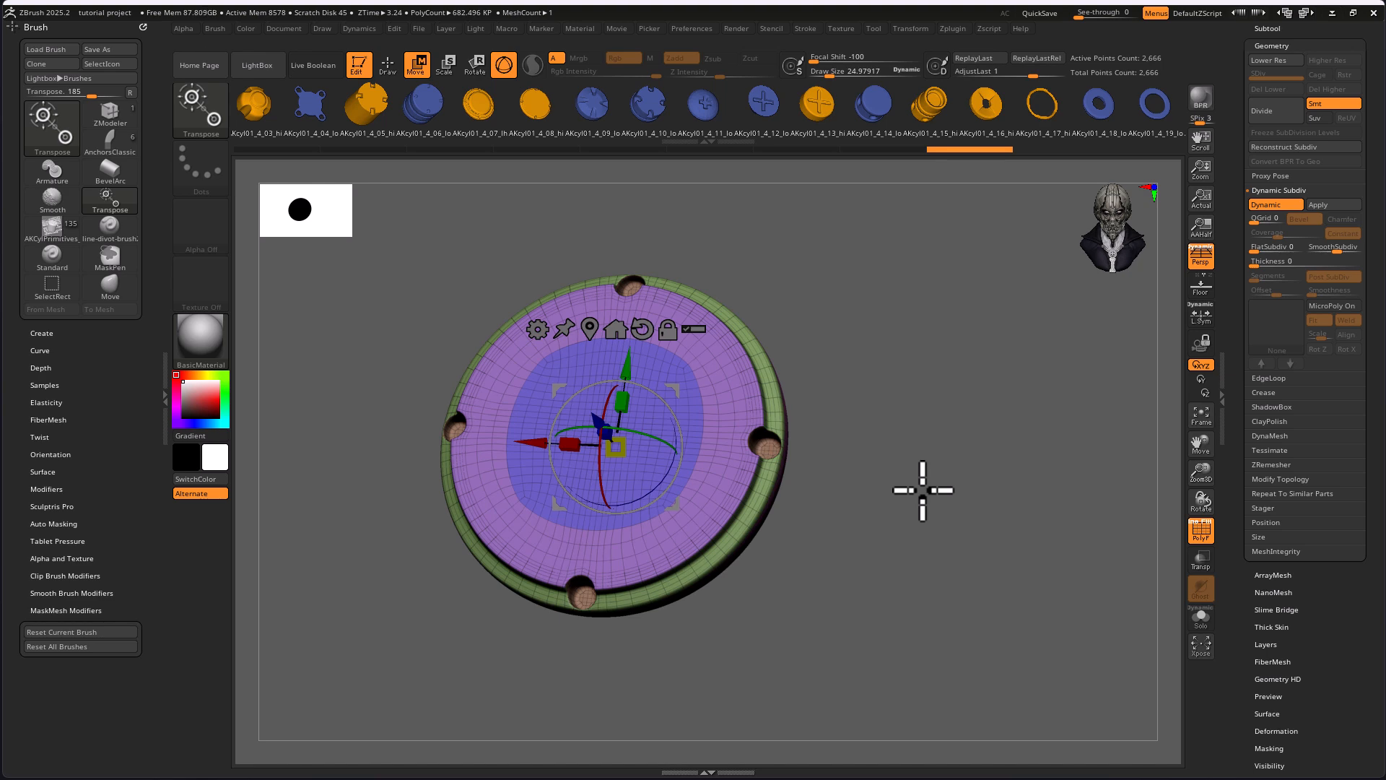
# Switch the active tool to the Extract6 helmet and frame it in the canvas.
pyautogui.moveTo(1232, 117); pyautogui.dragTo(1234, 334)
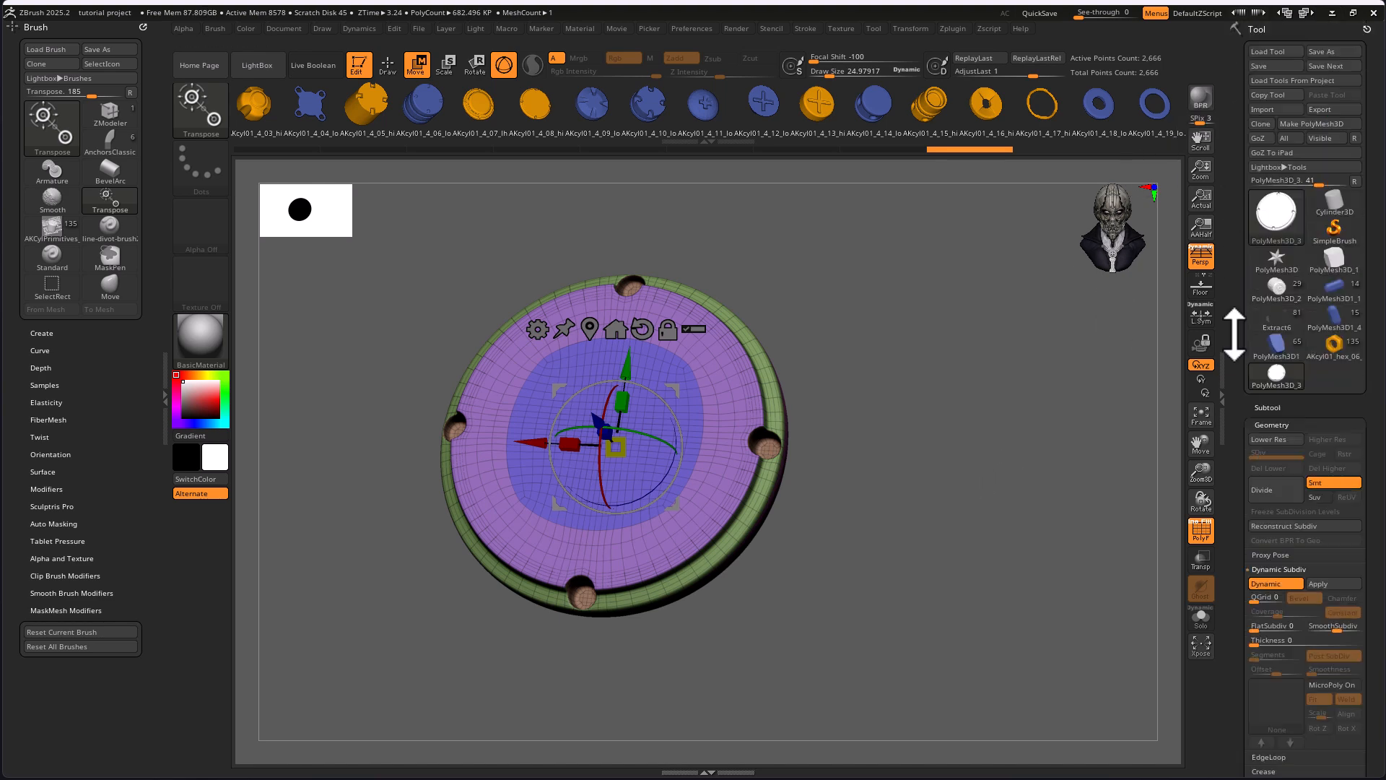
pyautogui.click(1276, 216)
pyautogui.moveTo(927, 235)
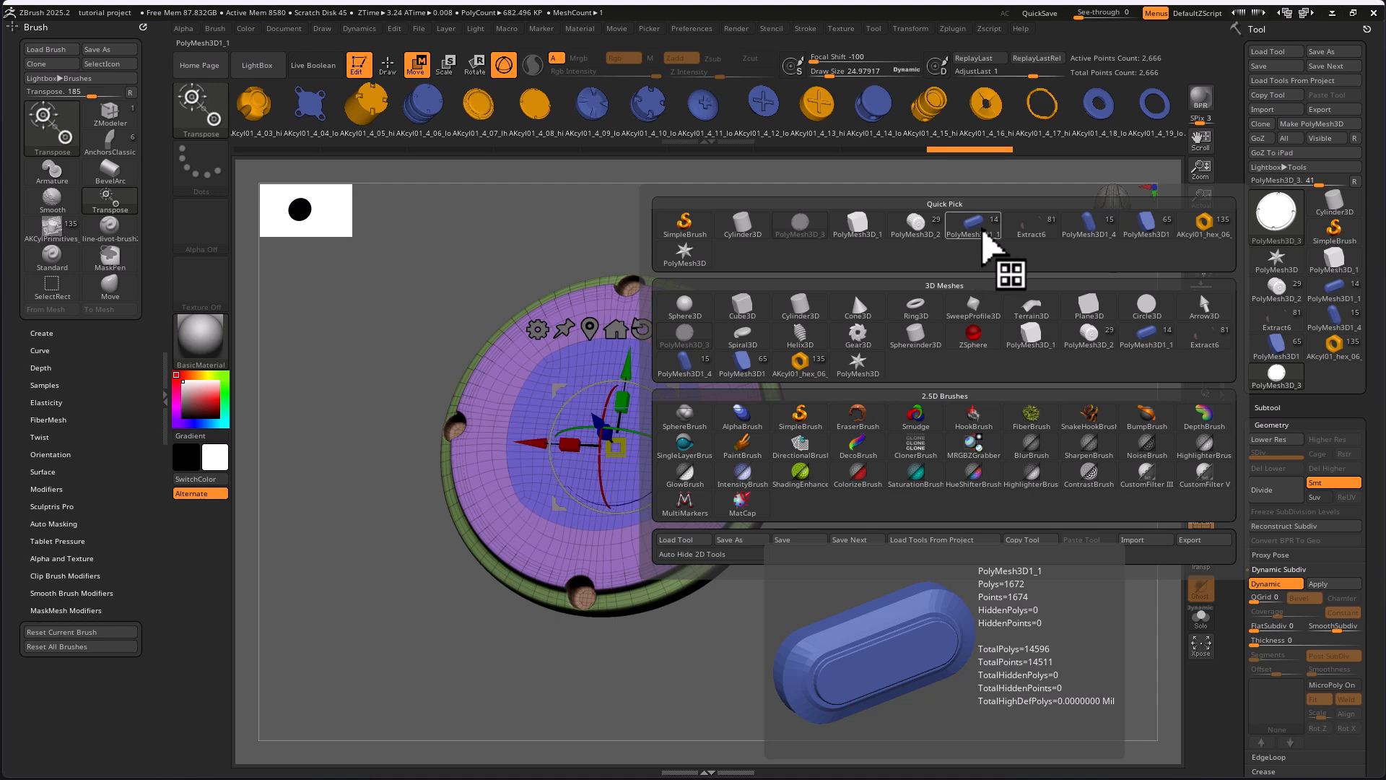
pyautogui.click(1045, 238)
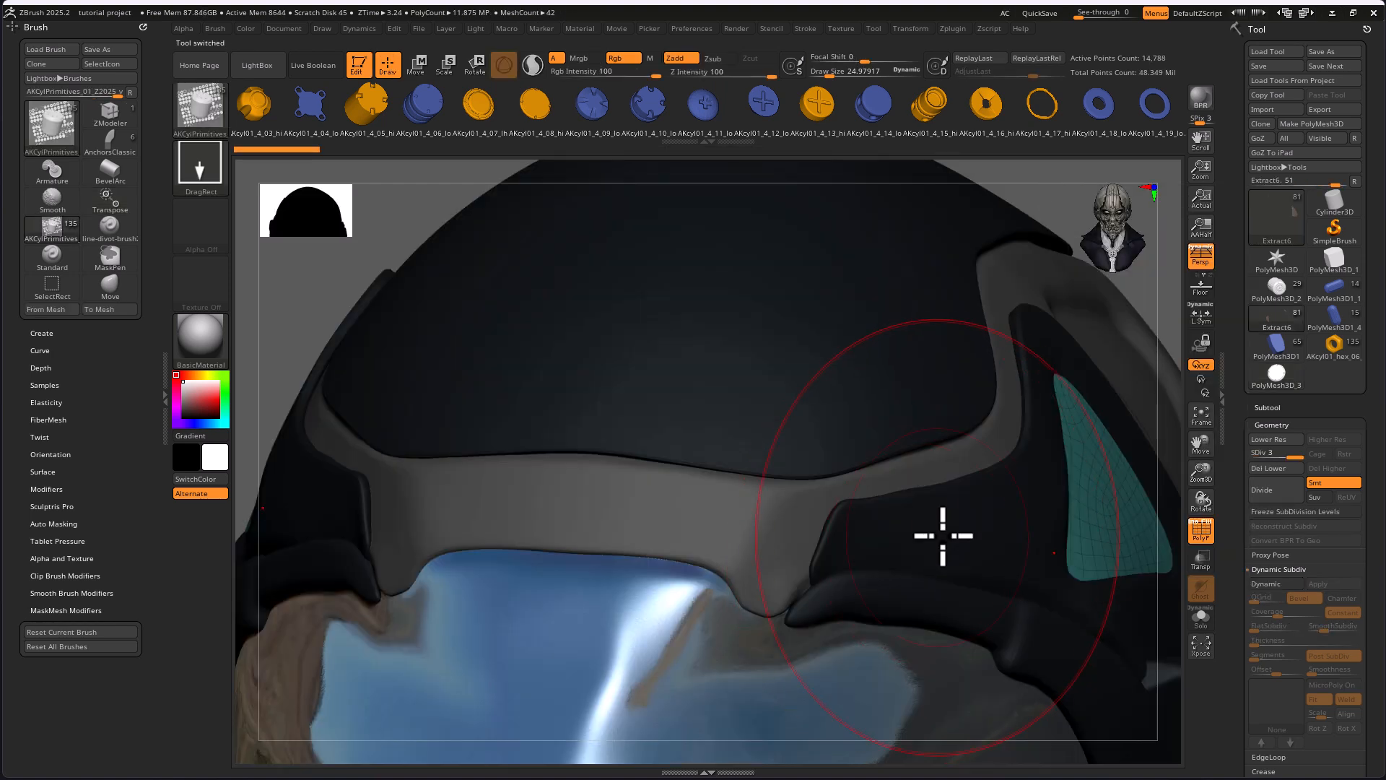
pyautogui.press('f')
pyautogui.moveTo(1011, 499); pyautogui.dragTo(582, 465)
# Reduce the draw size to about 15, hide the polyframe and examine the helmet from both sides.
pyautogui.press('s')
pyautogui.moveTo(687, 407); pyautogui.dragTo(678, 405)
pyautogui.moveTo(826, 581); pyautogui.dragTo(882, 605)
pyautogui.moveTo(844, 458); pyautogui.dragTo(864, 567)
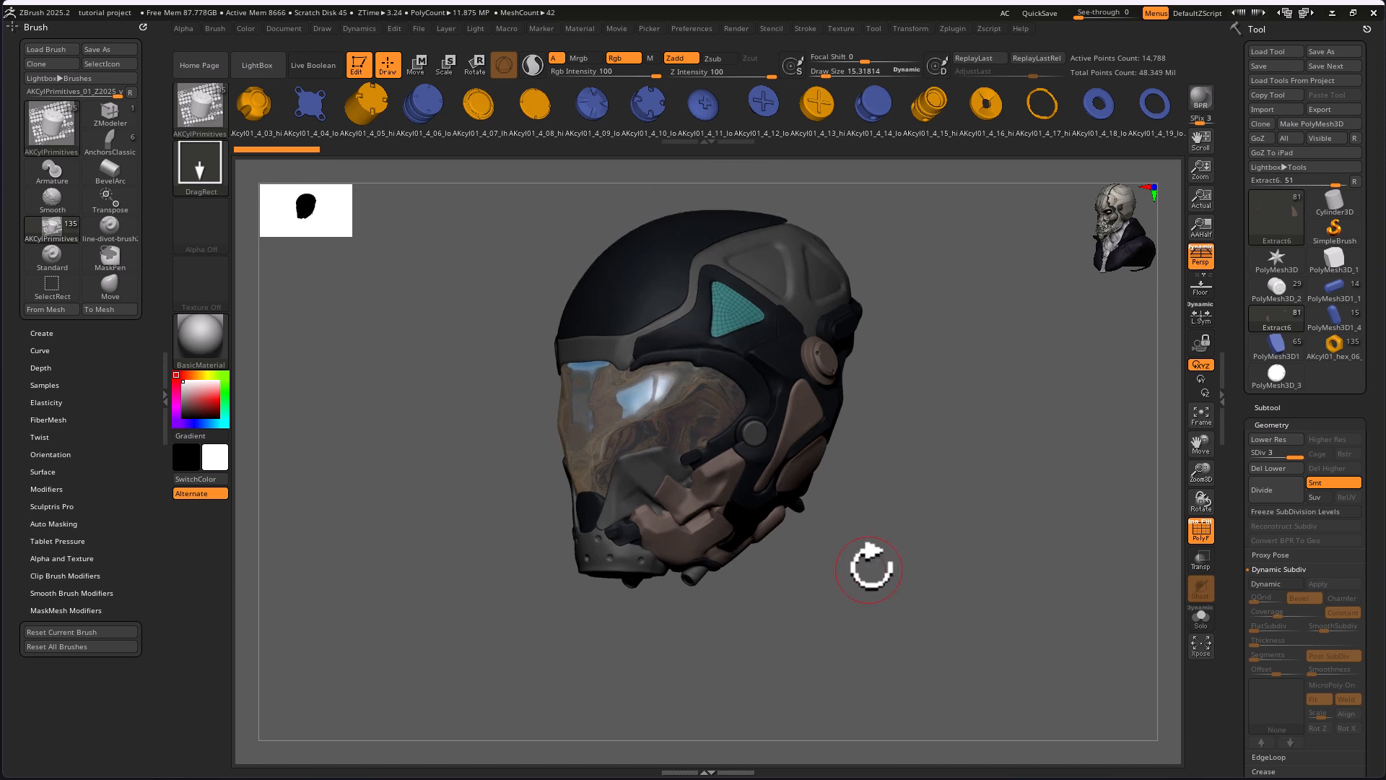
pyautogui.click(1195, 532)
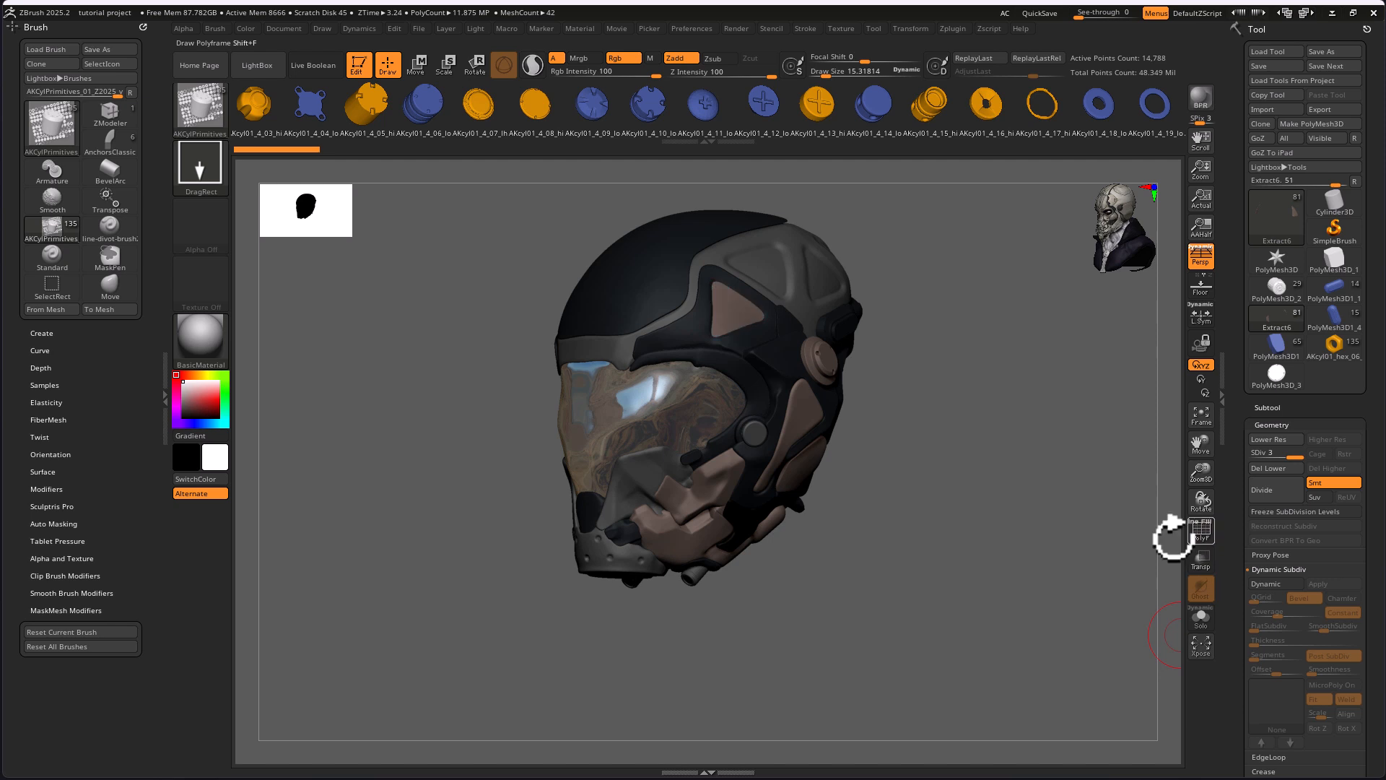
pyautogui.moveTo(925, 524); pyautogui.dragTo(928, 505)
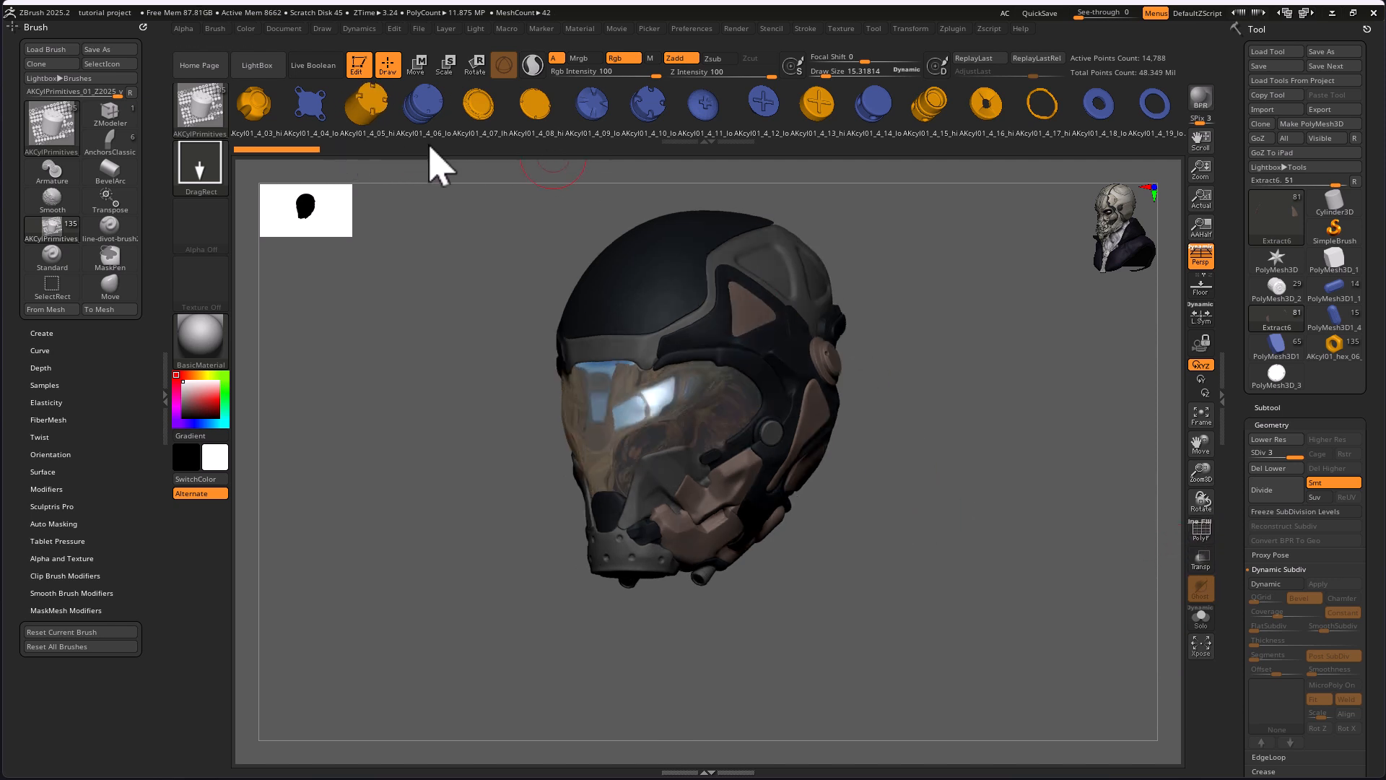
pyautogui.moveTo(937, 467); pyautogui.dragTo(1015, 455)
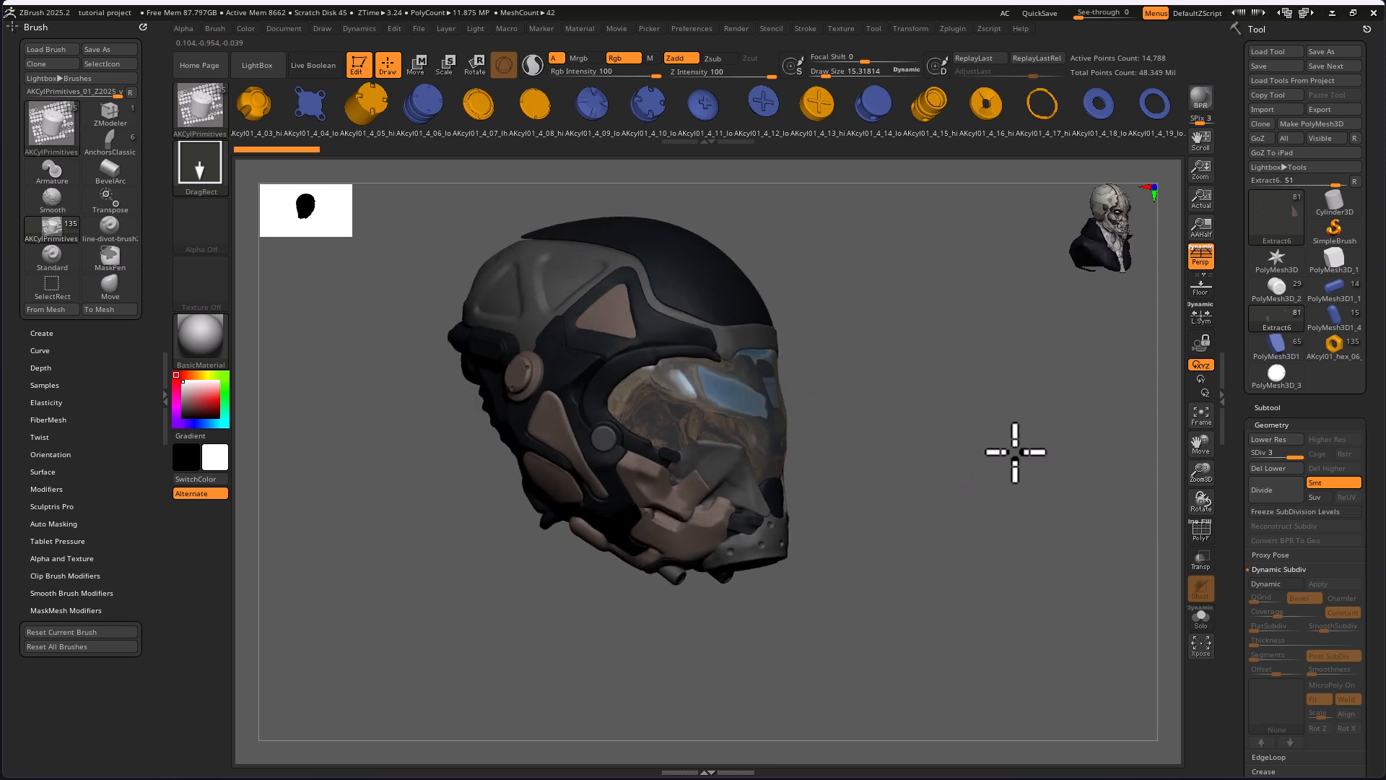
pyautogui.moveTo(940, 524); pyautogui.dragTo(936, 530)
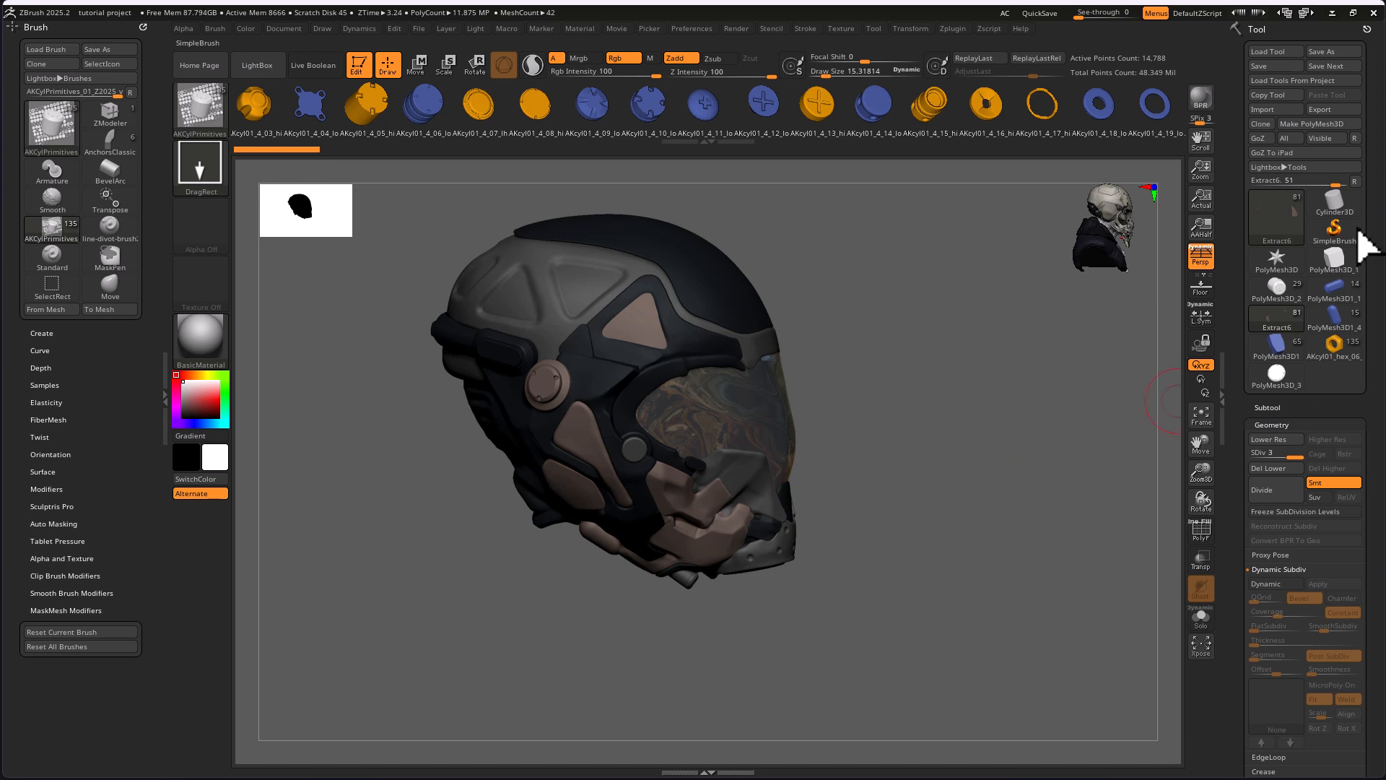
# Switch to the PolyMesh3D1_1 tool and frame its whole set of cylinder parts for viewing.
pyautogui.click(1331, 305)
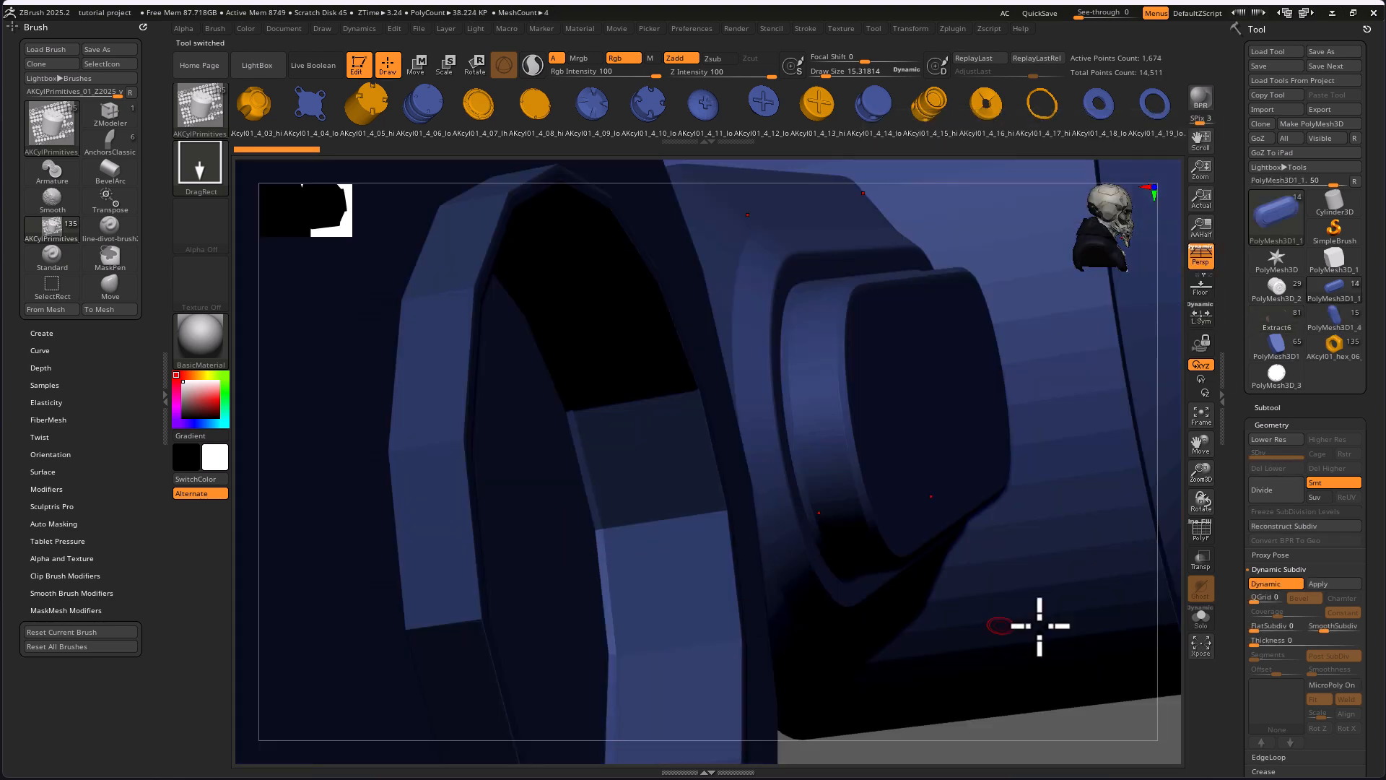
pyautogui.press('f')
pyautogui.moveTo(1038, 589)
pyautogui.mouseDown()
pyautogui.moveTo(1011, 575)
pyautogui.moveTo(1027, 578)
pyautogui.mouseUp()
pyautogui.moveTo(1116, 567); pyautogui.dragTo(1127, 534)
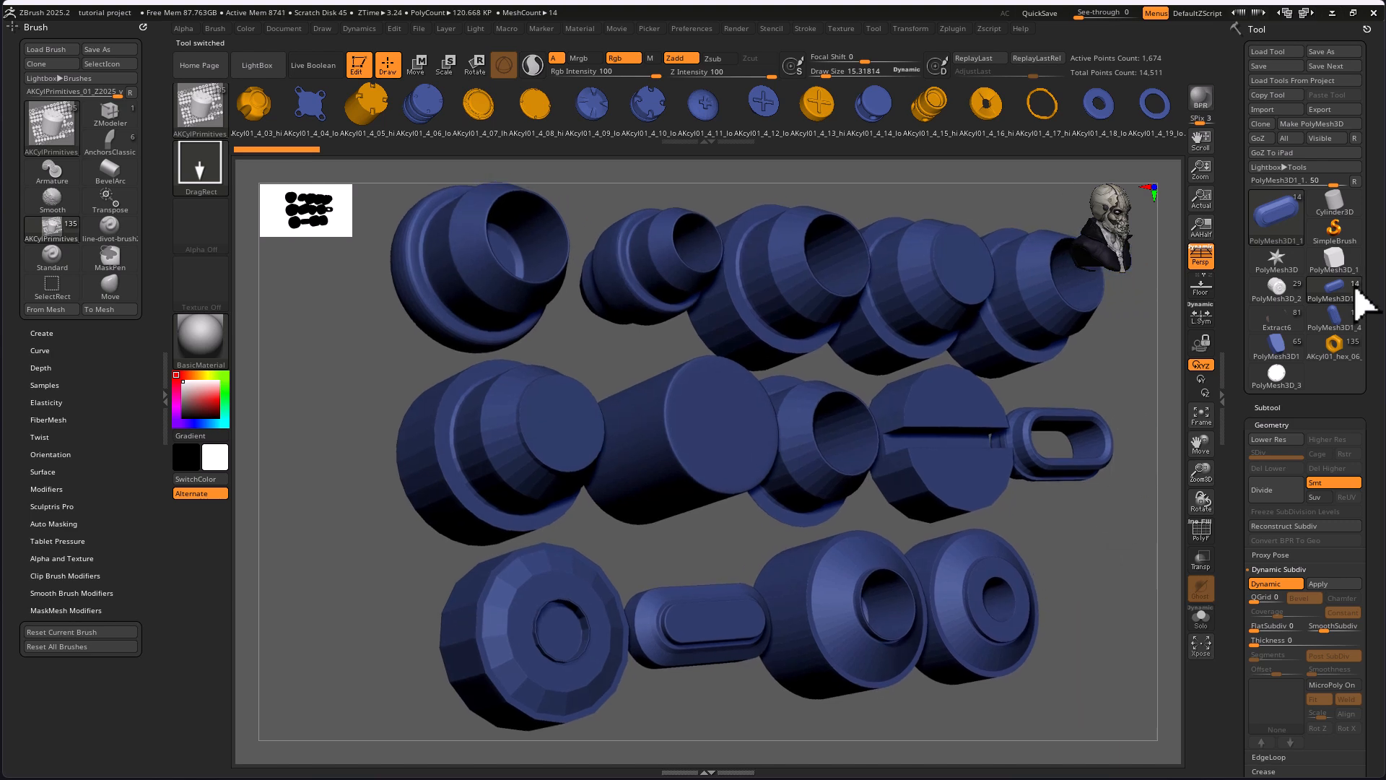
# Switch to the PolyMesh3D1 tool and frame its full grid of frame, bracket and link shapes.
pyautogui.click(1286, 359)
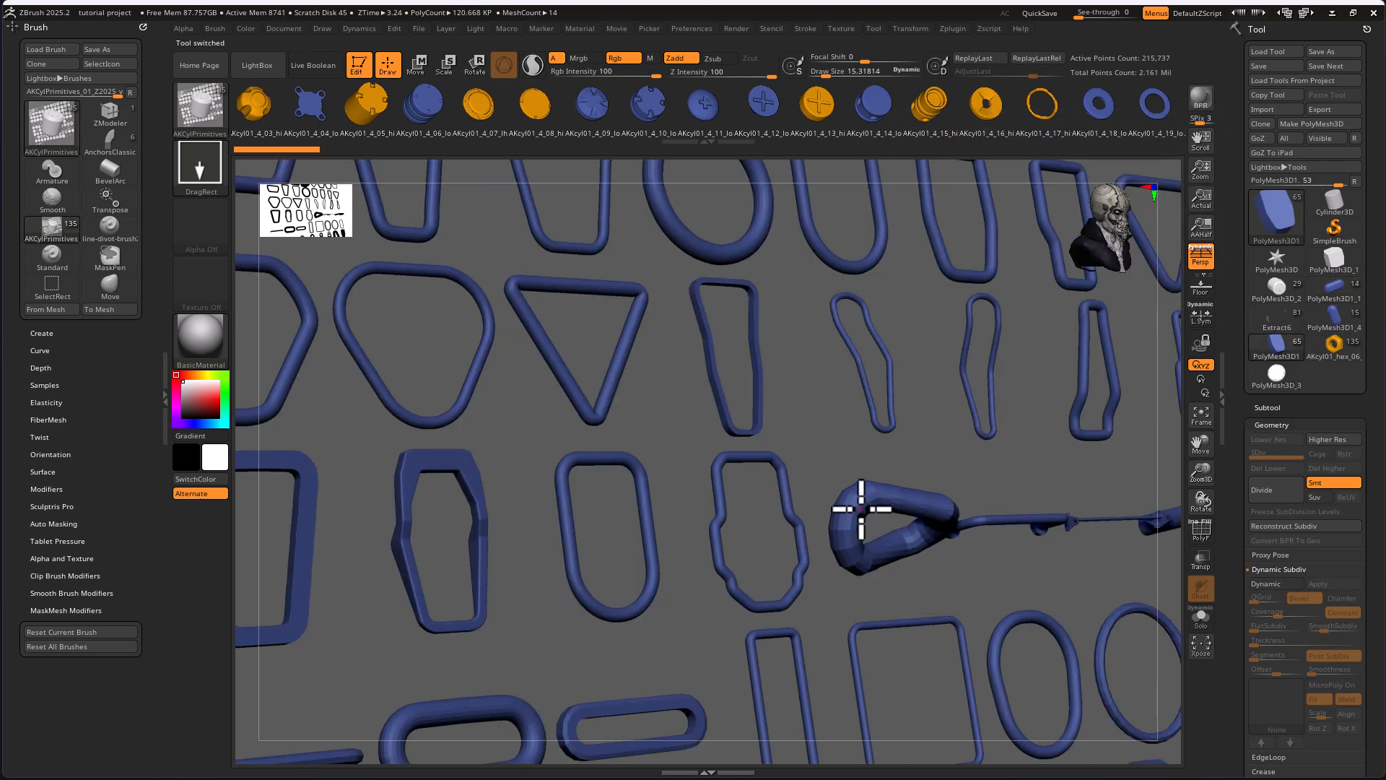
pyautogui.press('f')
pyautogui.press('f')
pyautogui.moveTo(1055, 565); pyautogui.dragTo(953, 486)
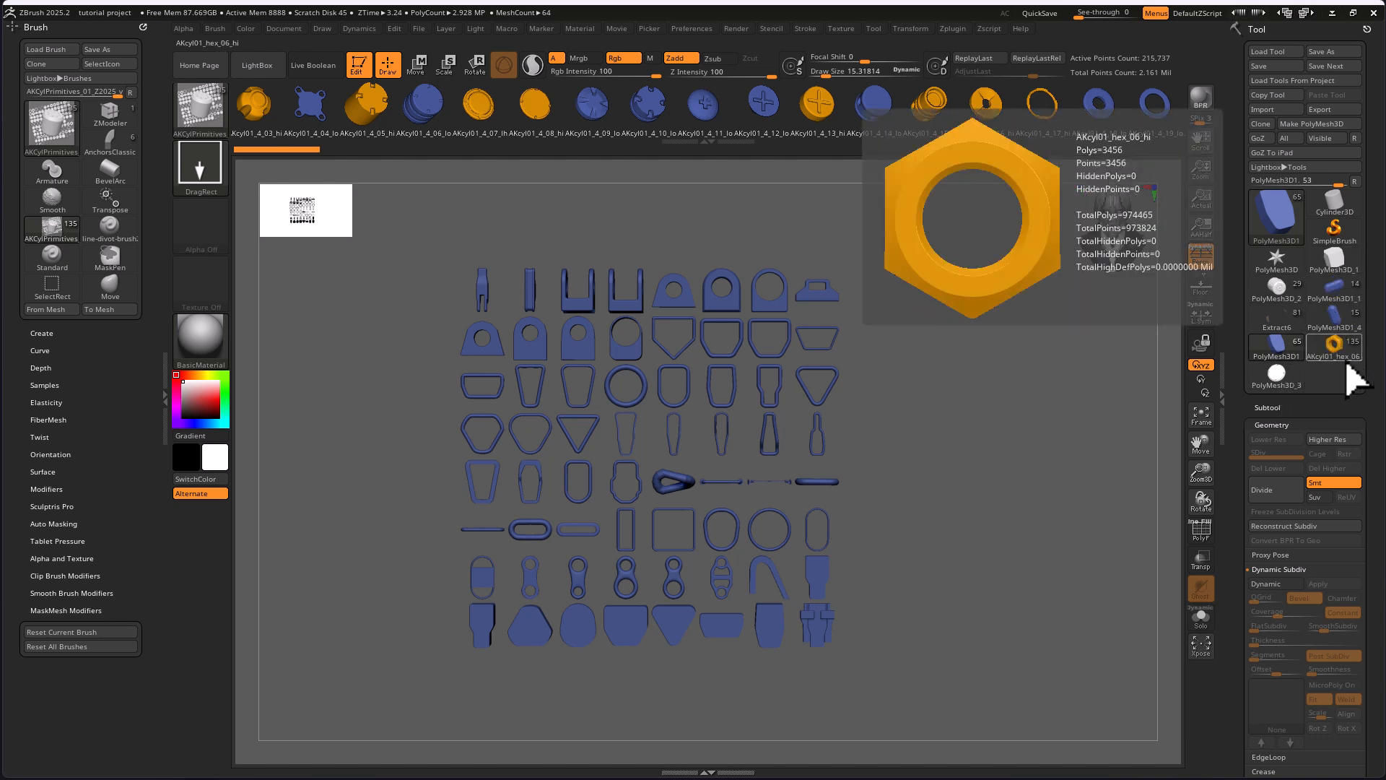
# Return to the Extract6 helmet and examine its side discs, mouth filter, underside vents and front.
pyautogui.click(1277, 311)
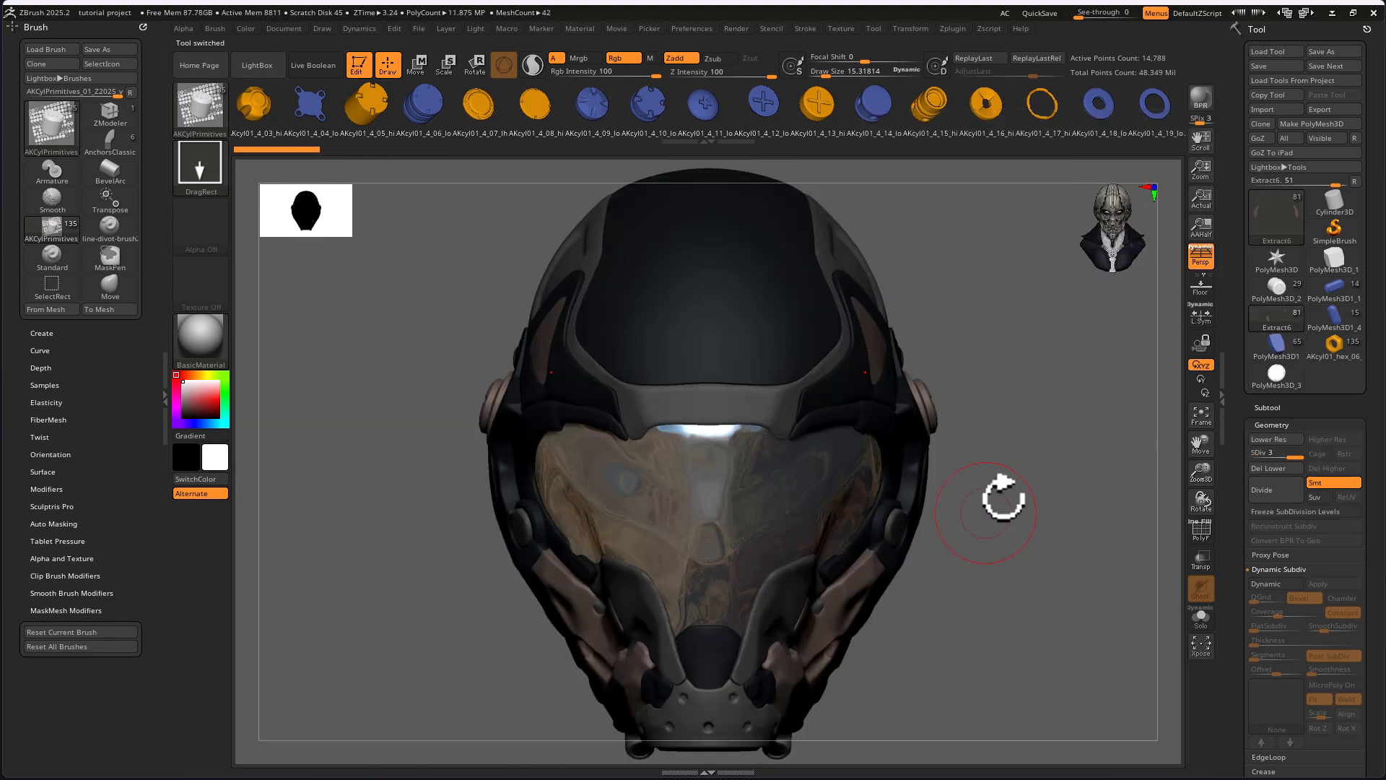
pyautogui.keyDown('alt'); pyautogui.moveTo(1042, 531); pyautogui.dragTo(938, 520); pyautogui.keyUp('alt')
pyautogui.moveTo(1010, 489); pyautogui.dragTo(794, 433)
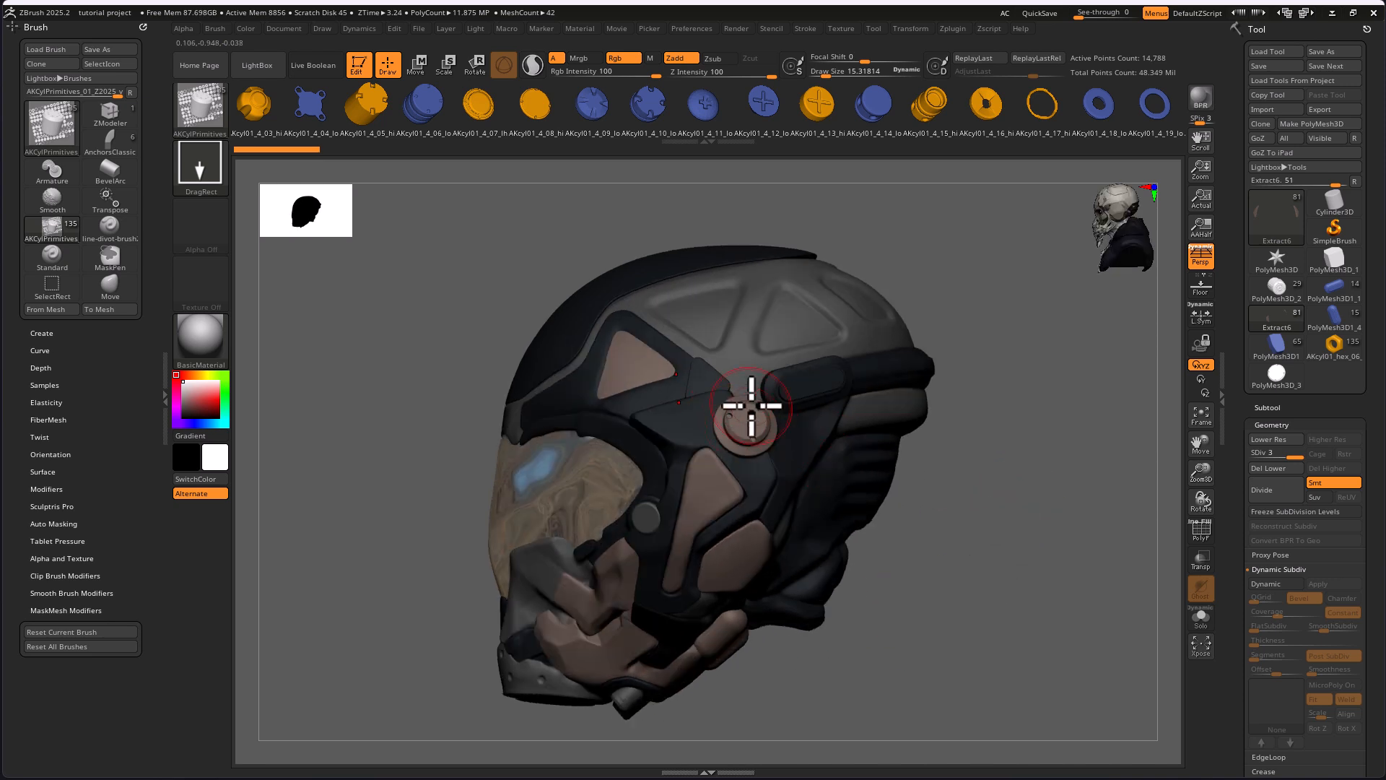
pyautogui.moveTo(986, 586); pyautogui.dragTo(983, 531)
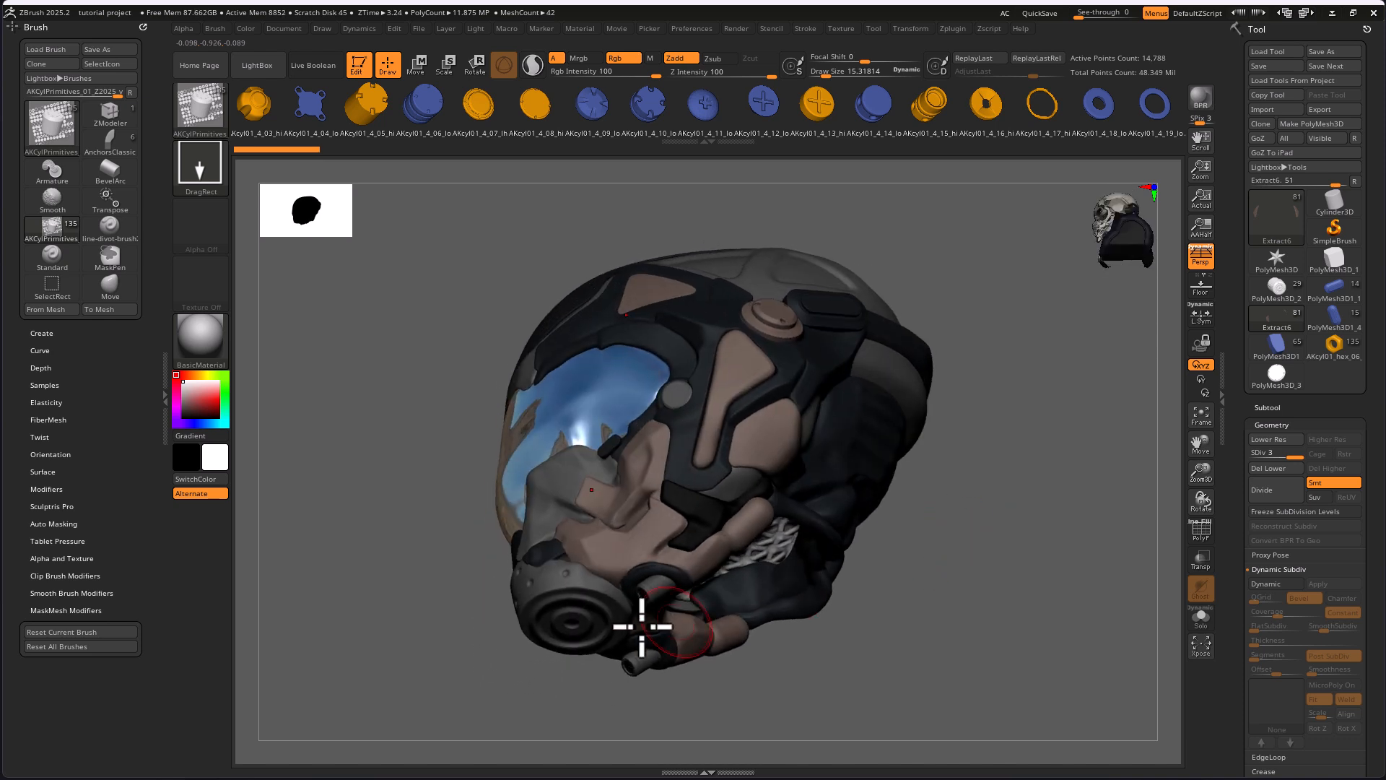
pyautogui.moveTo(852, 643); pyautogui.dragTo(829, 526)
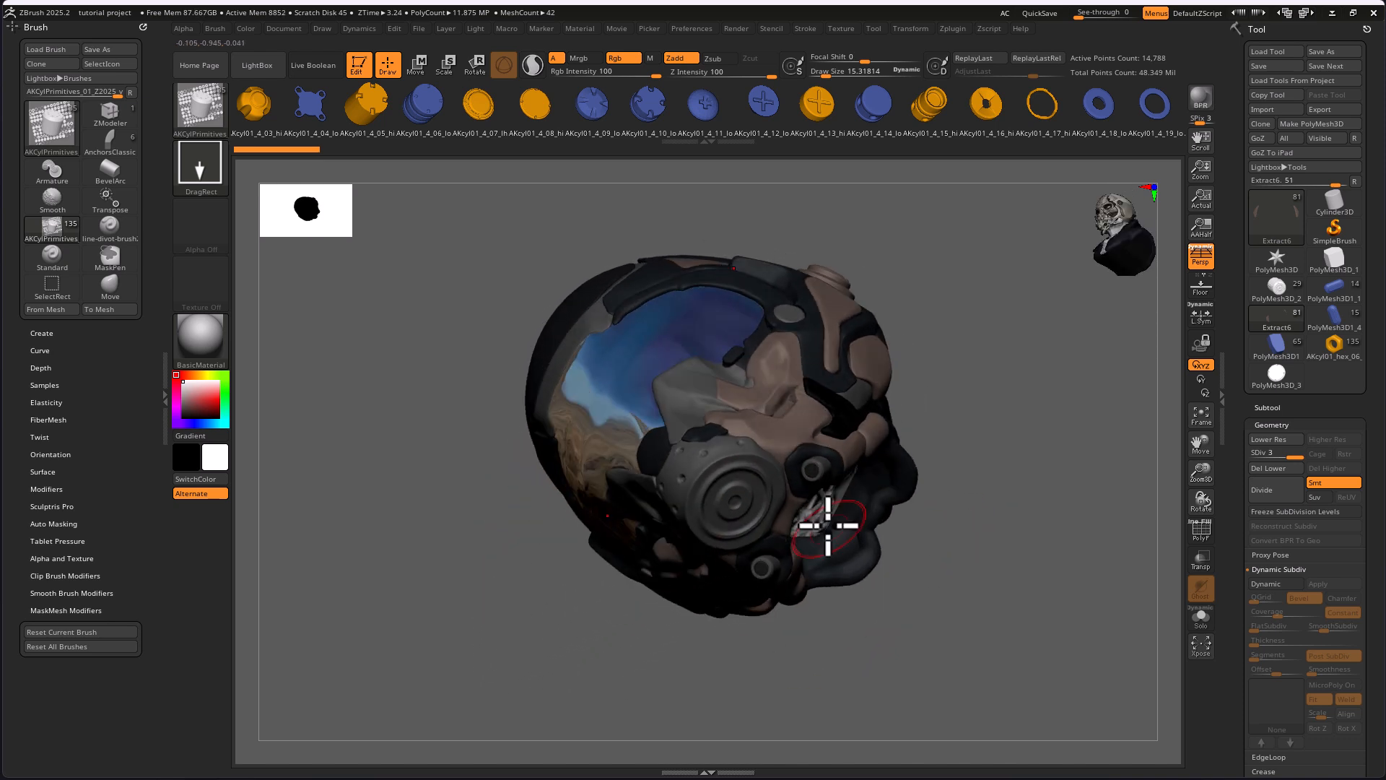
pyautogui.moveTo(1007, 580)
pyautogui.mouseDown()
pyautogui.moveTo(928, 566)
pyautogui.moveTo(1011, 588)
pyautogui.mouseUp()
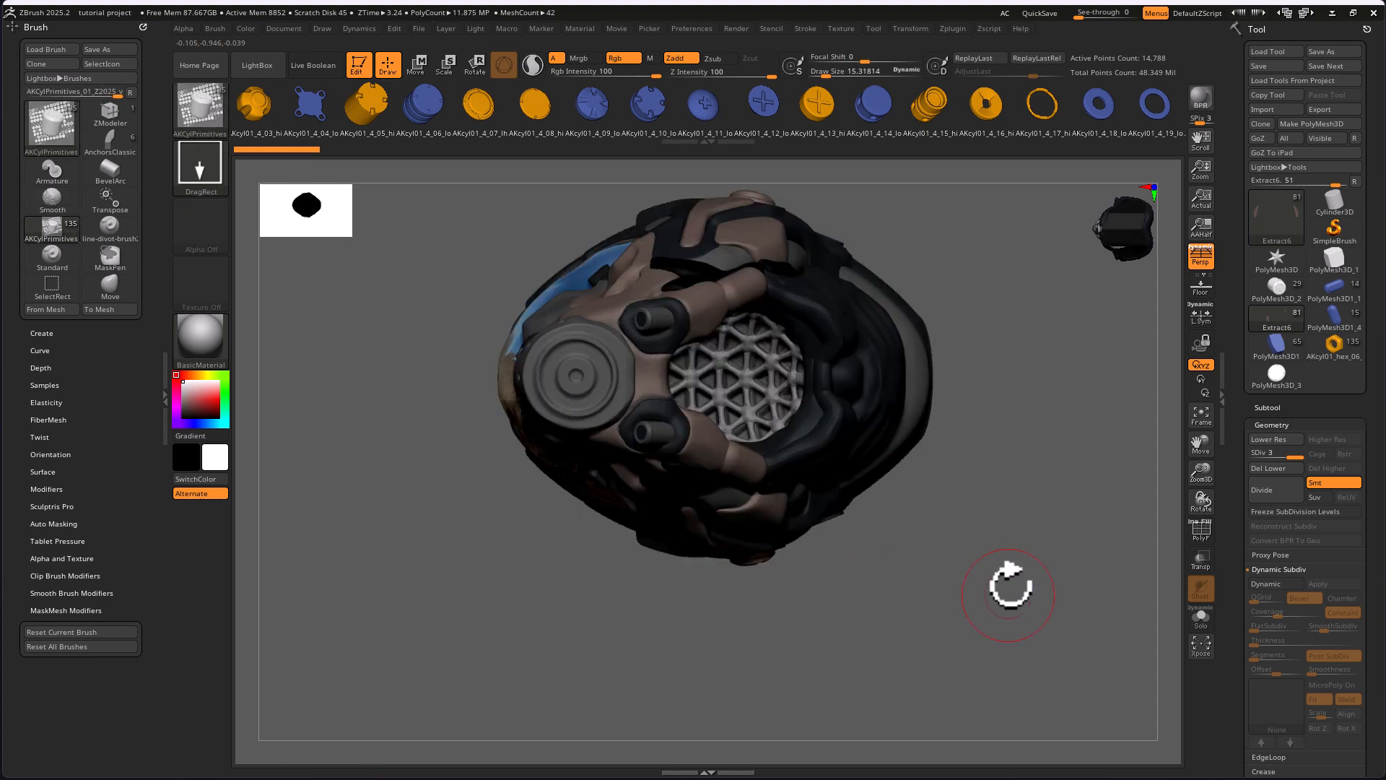
pyautogui.moveTo(1039, 436); pyautogui.dragTo(758, 631)
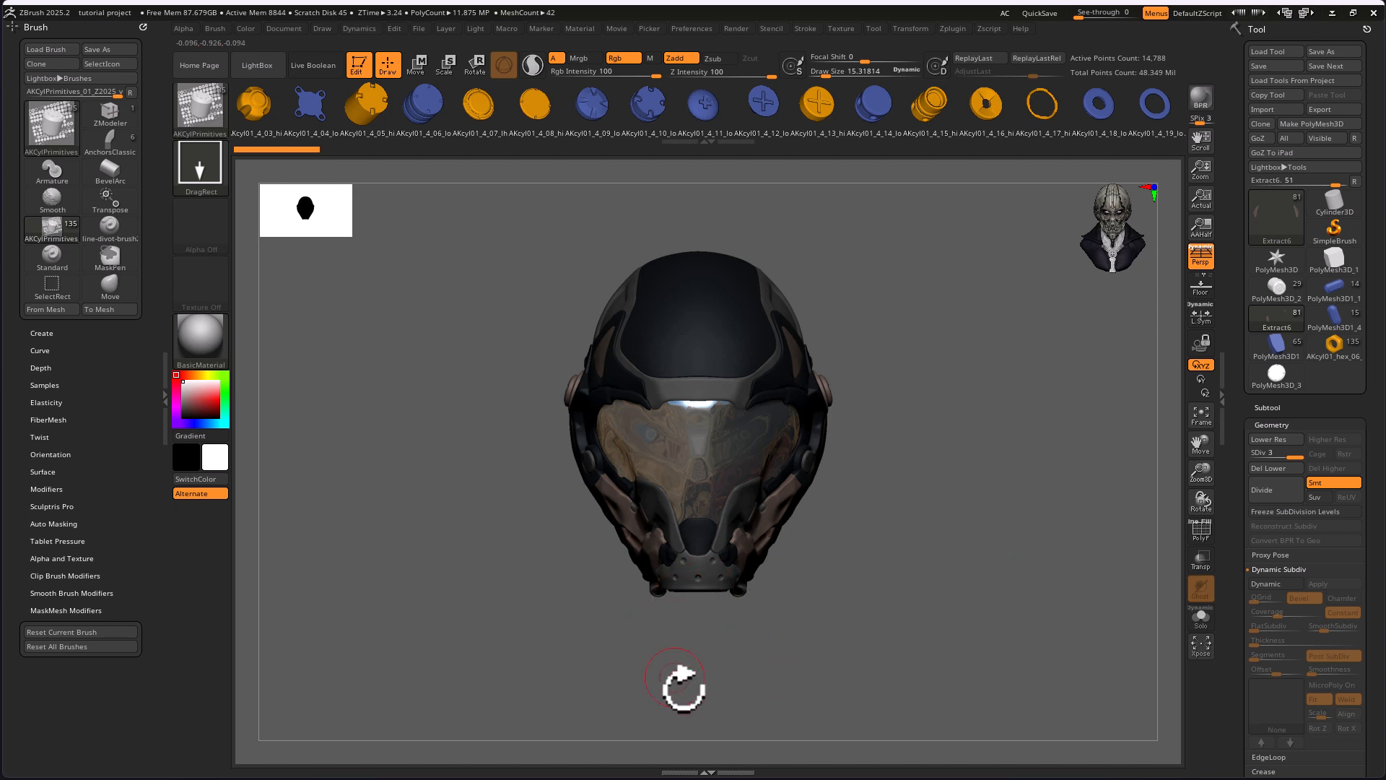
pyautogui.moveTo(931, 631); pyautogui.dragTo(835, 612)
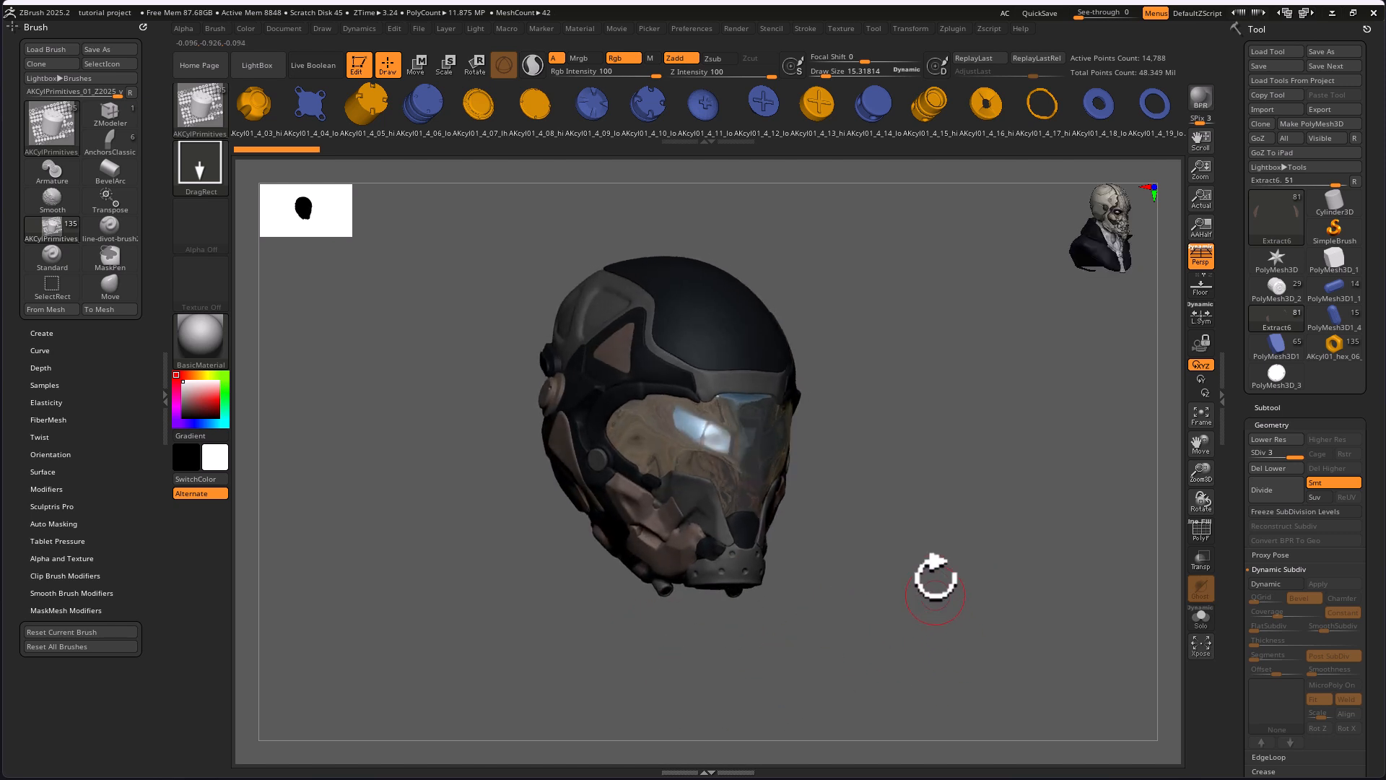